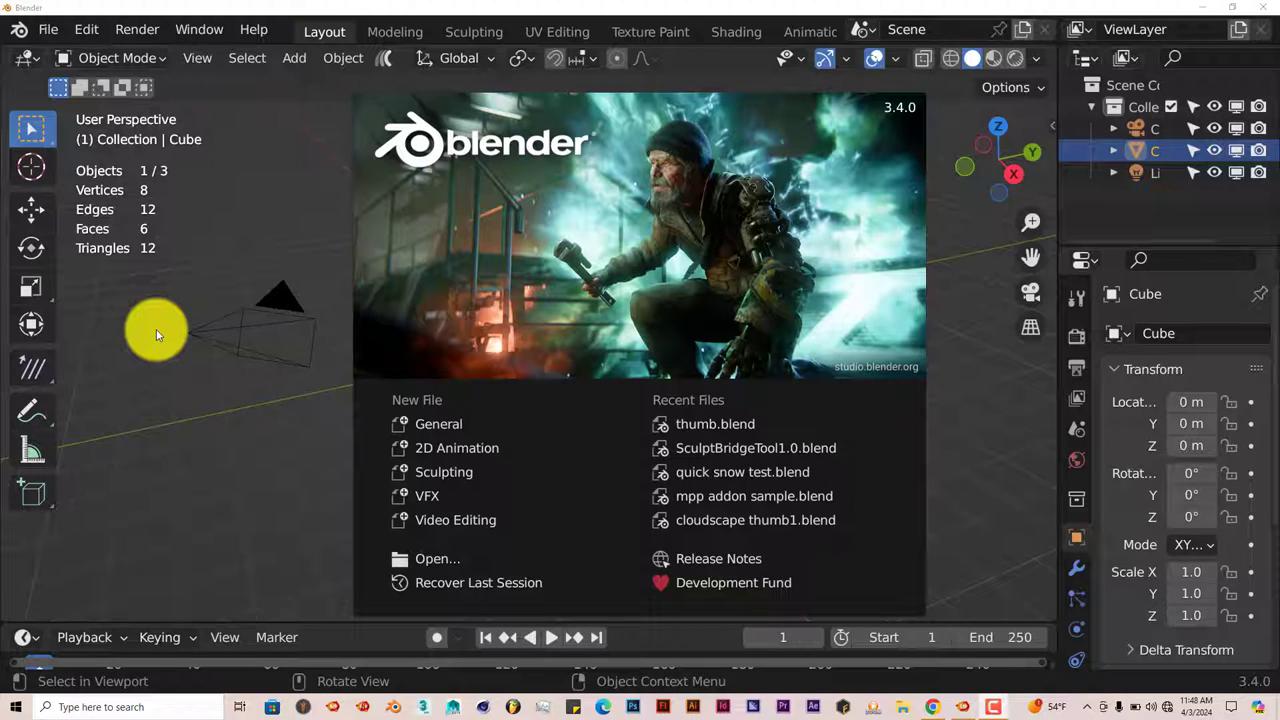
Search Preferences Add-ons for 'better' to confirm Lighting: Better Lighting is enabled, then close Preferences
left_click(93, 35)
left_click(86, 30)
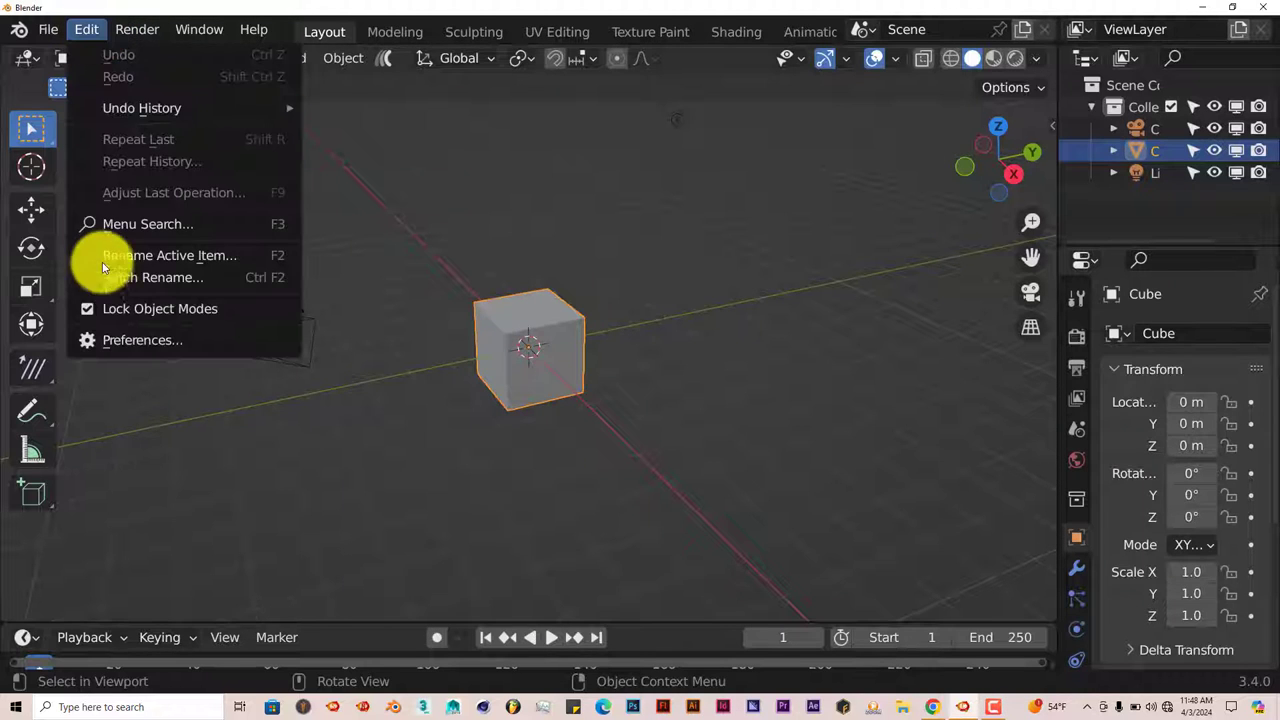
left_click(119, 340)
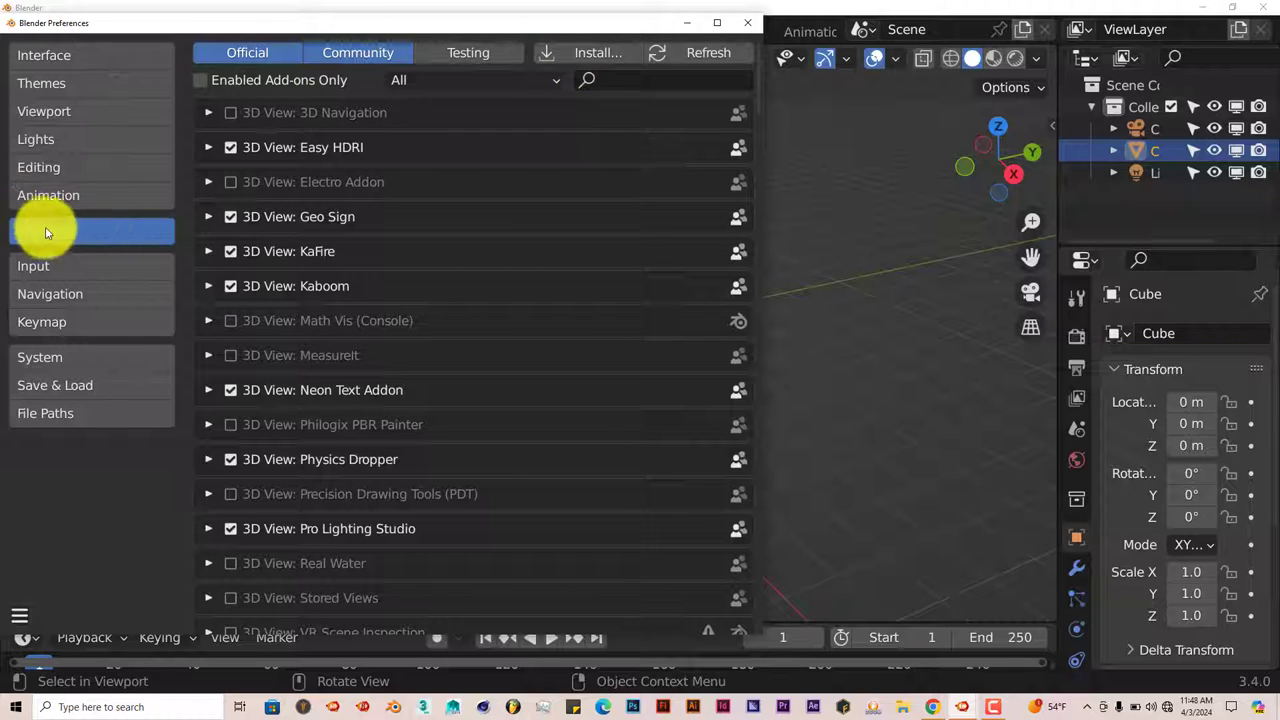
left_click(600, 53)
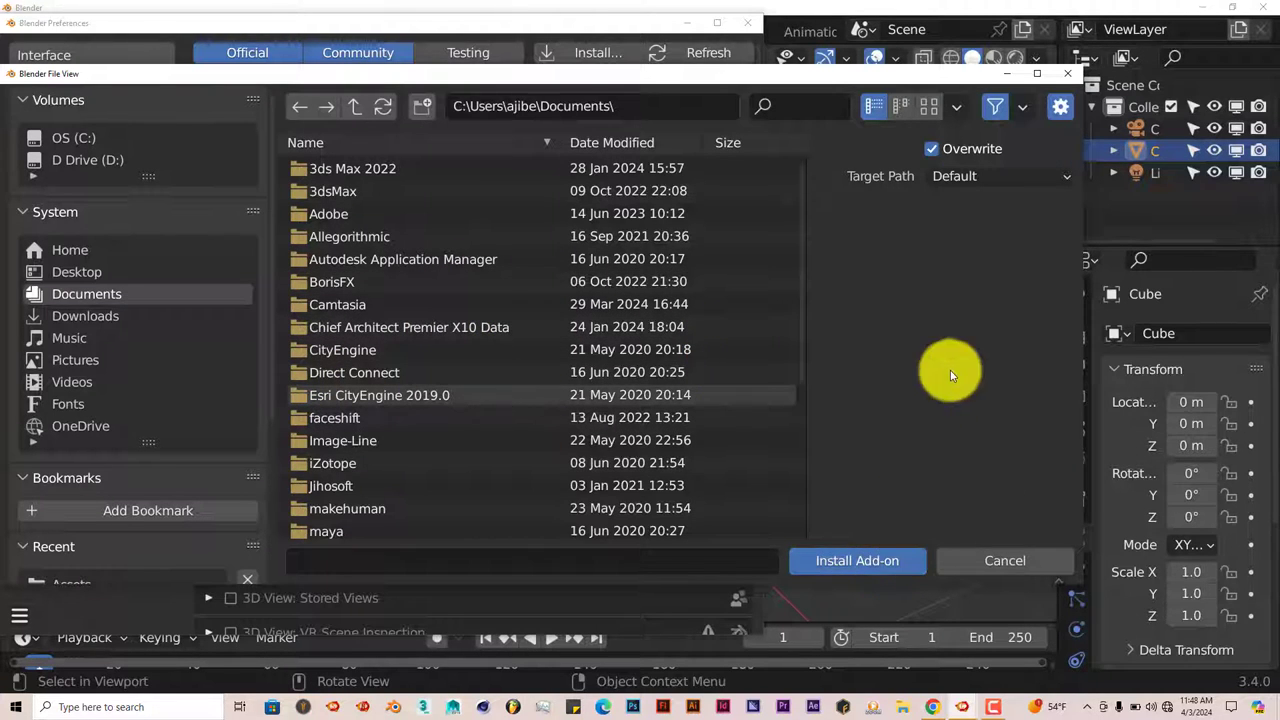
left_click(1067, 77)
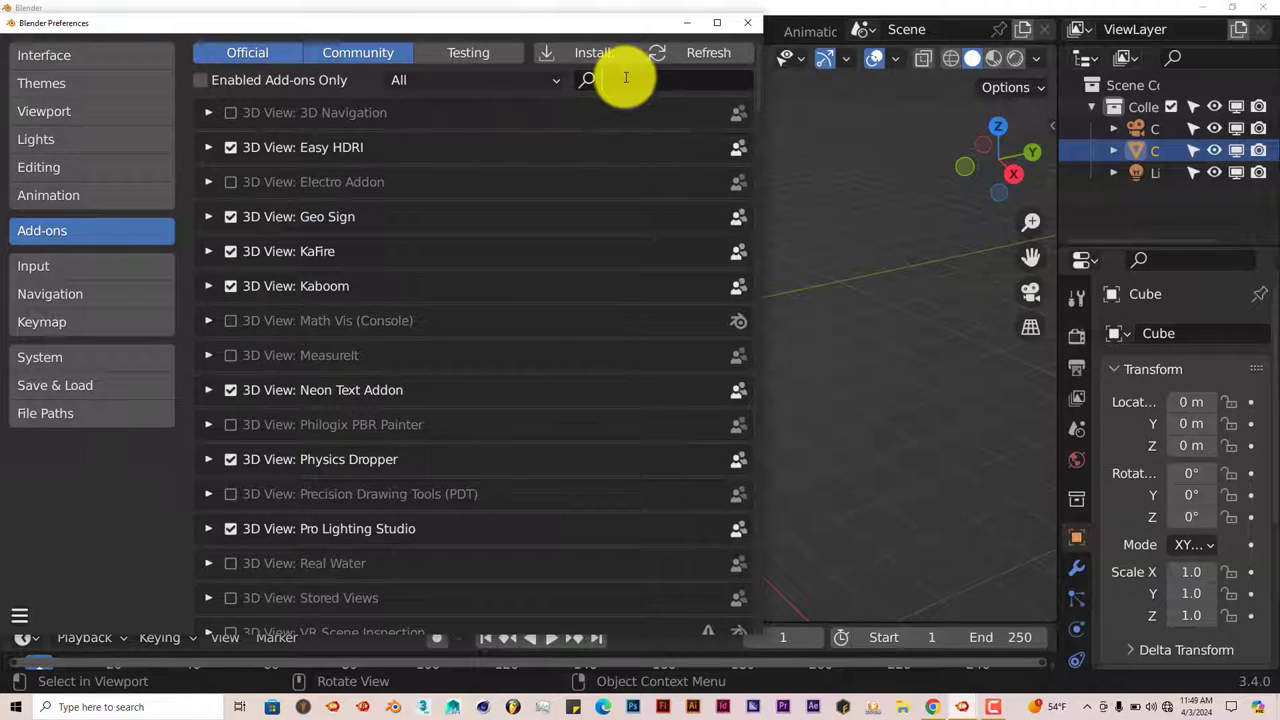
type("better")
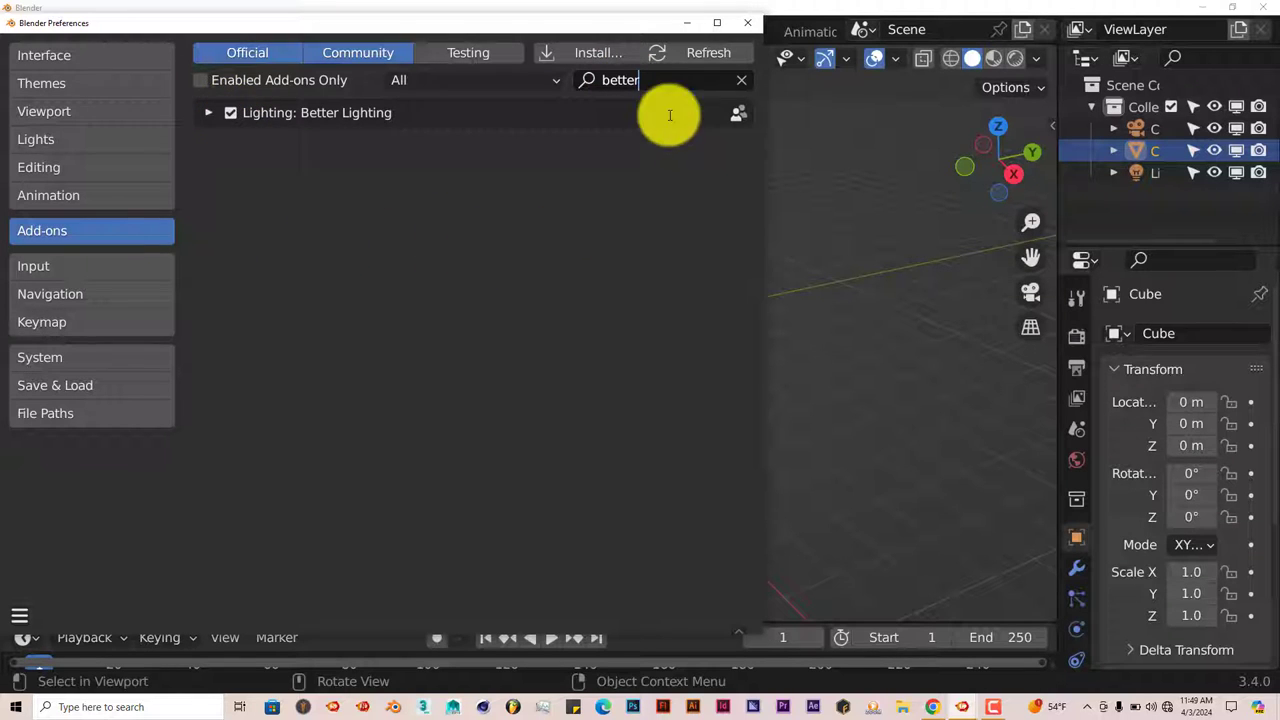
left_click(747, 22)
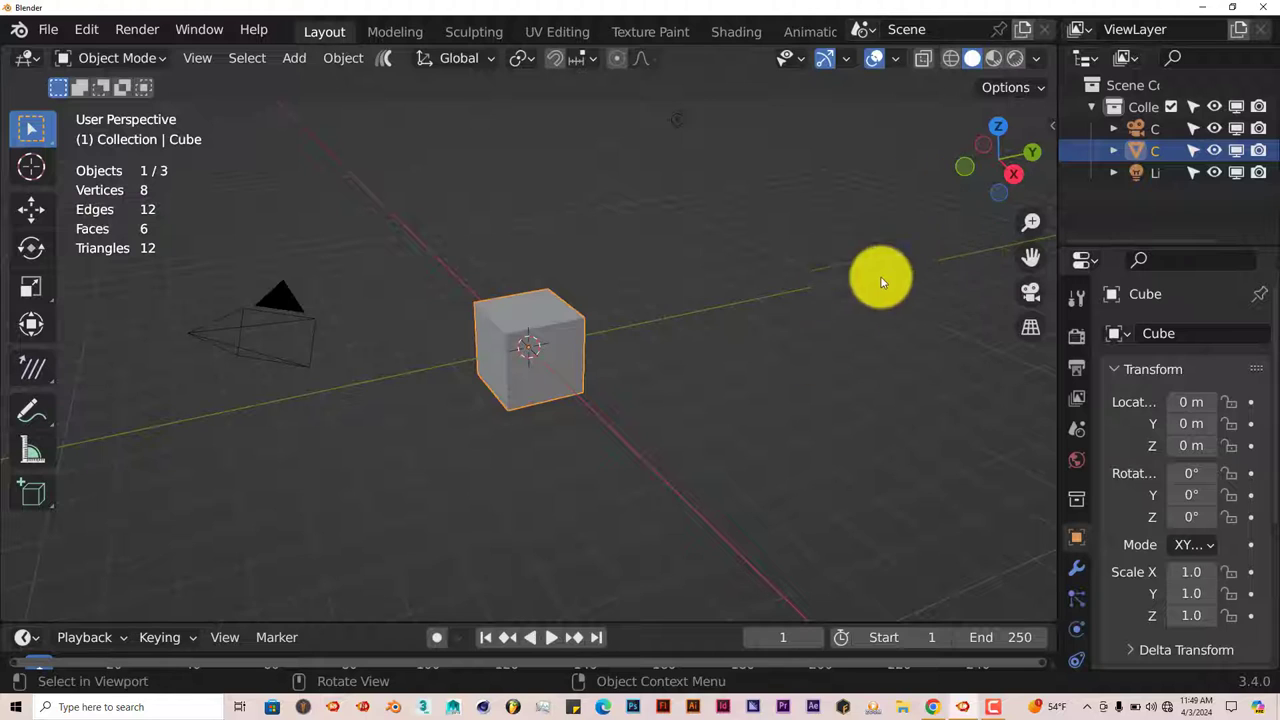
Show the Better Lighting v2 tab in the viewport sidebar
left_click(1052, 125)
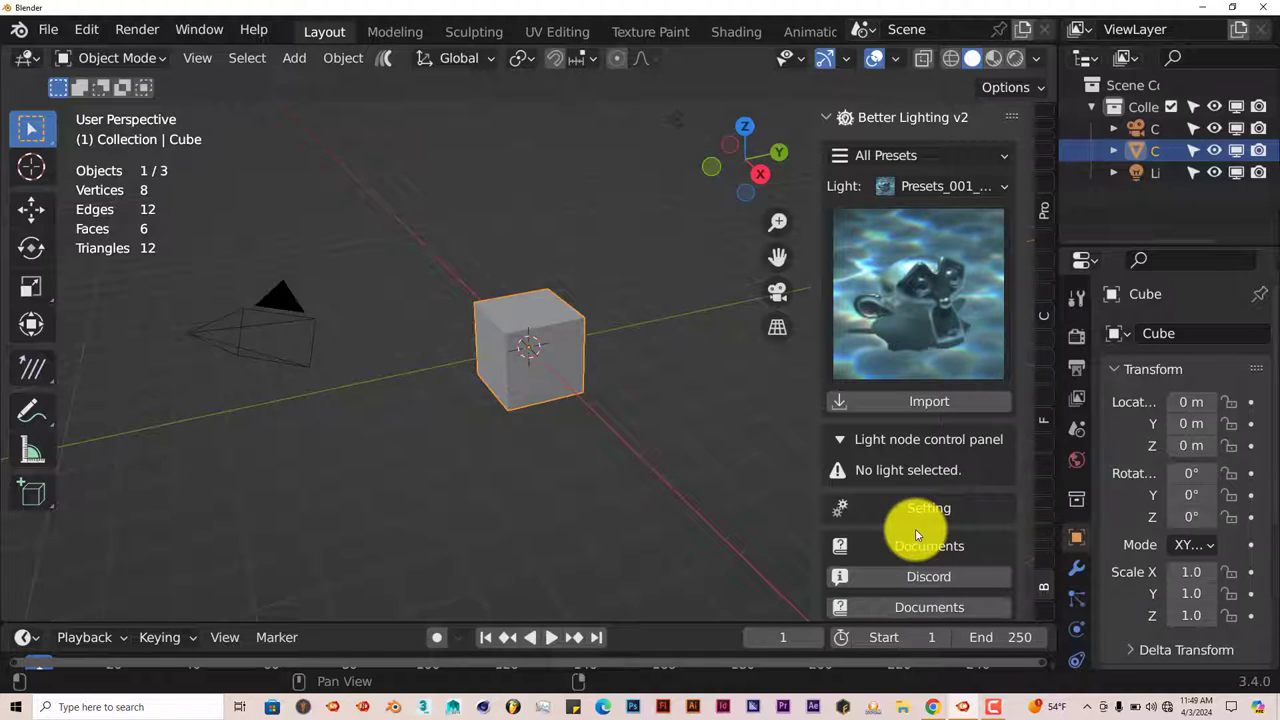
scroll(915, 528, "down", 1)
scroll(915, 533, "up", 1)
middle_click_drag(523, 443, 525, 440)
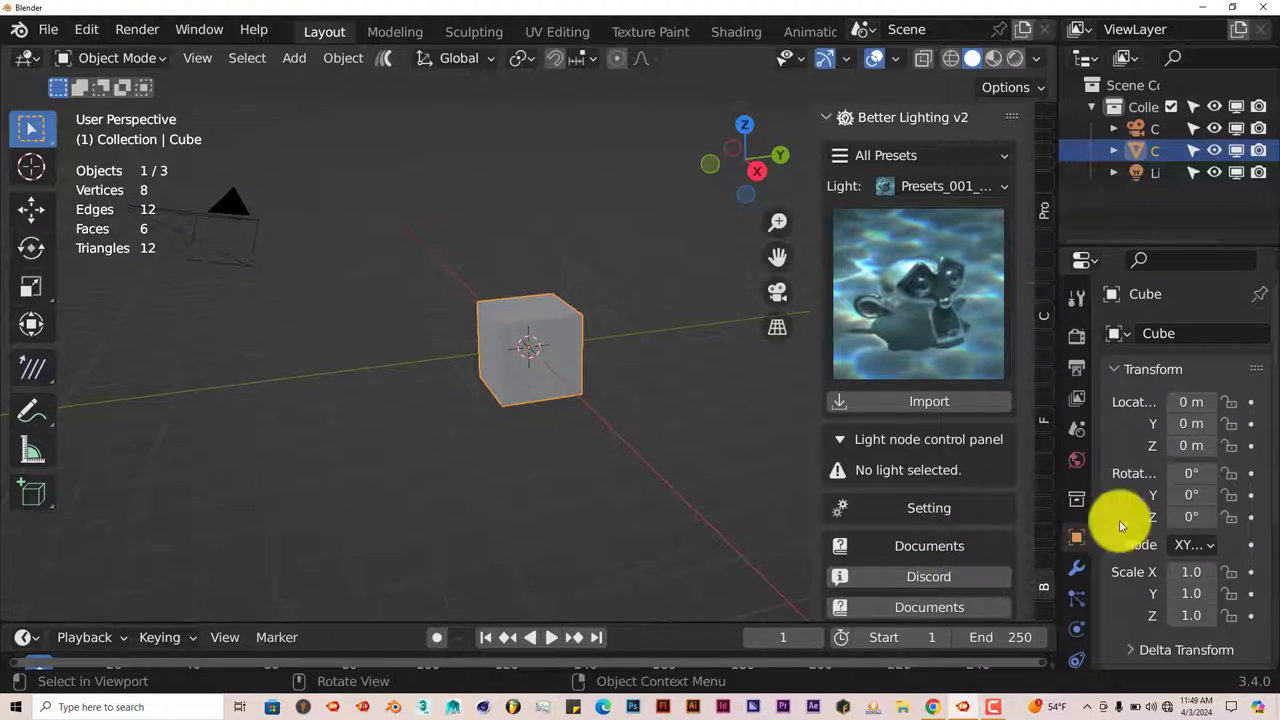
Set the render engine to Cycles with the device on GPU Compute
left_click(1073, 338)
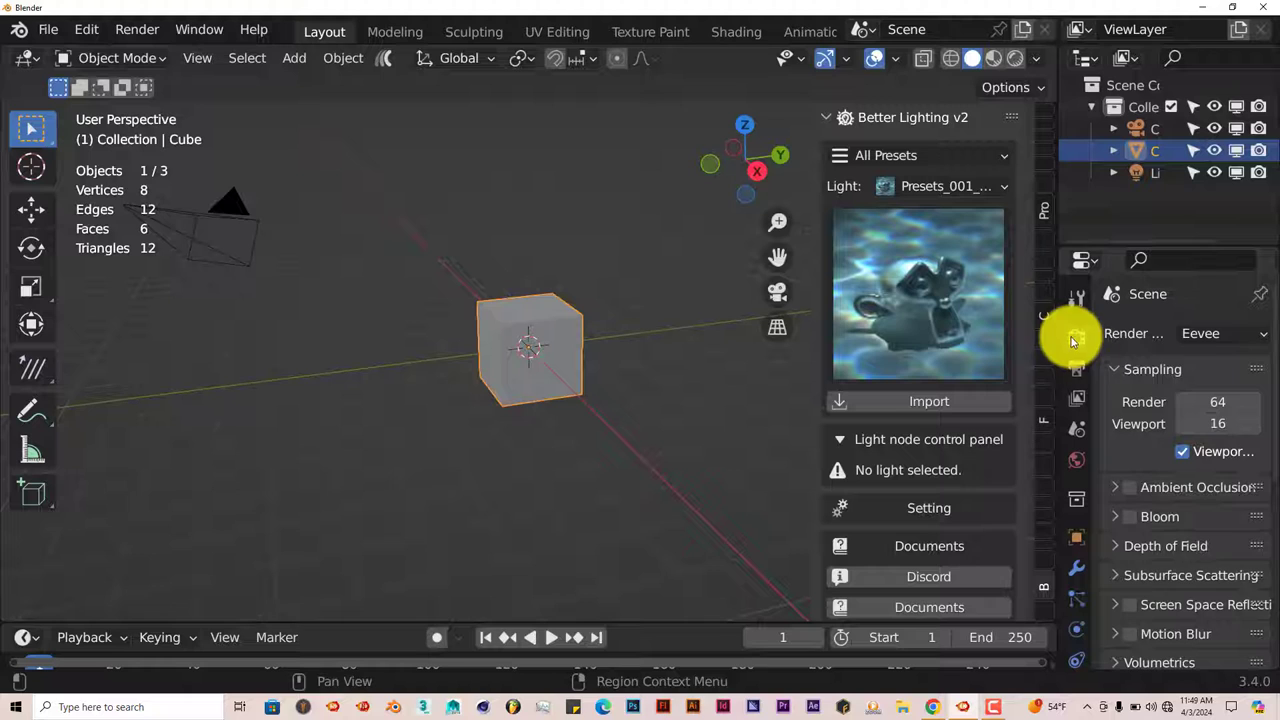
left_click(1207, 335)
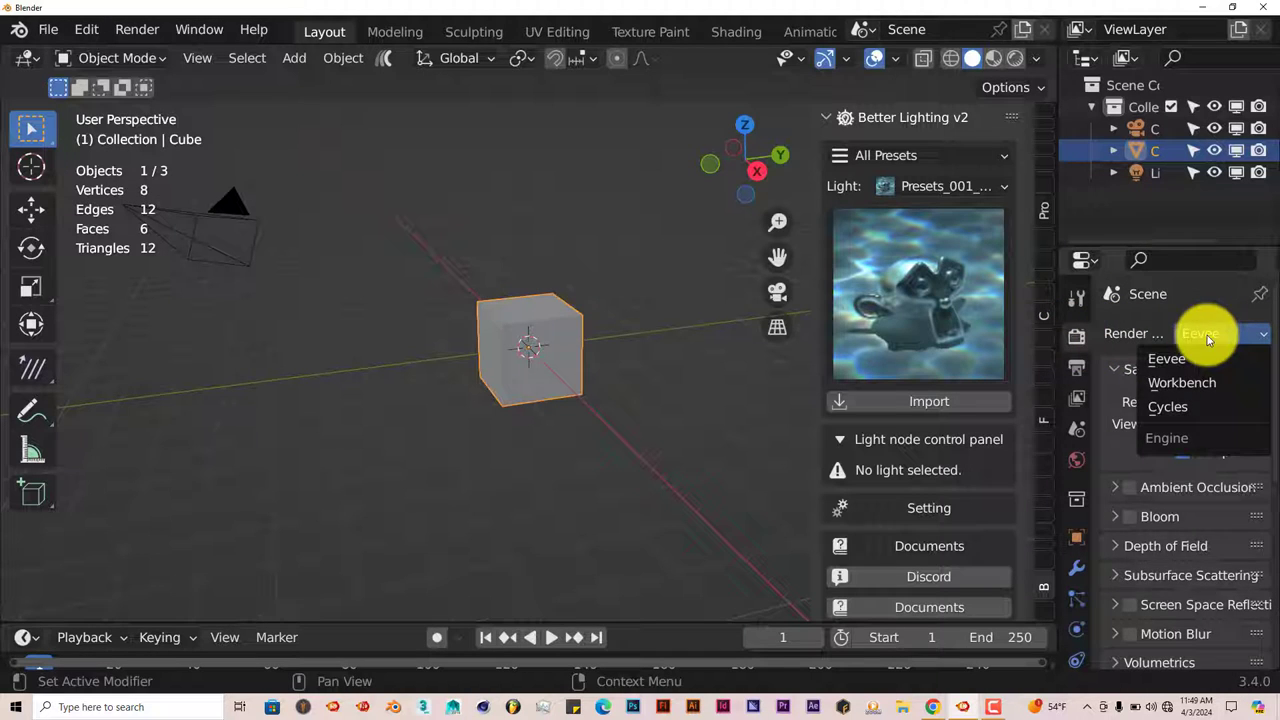
left_click(1183, 407)
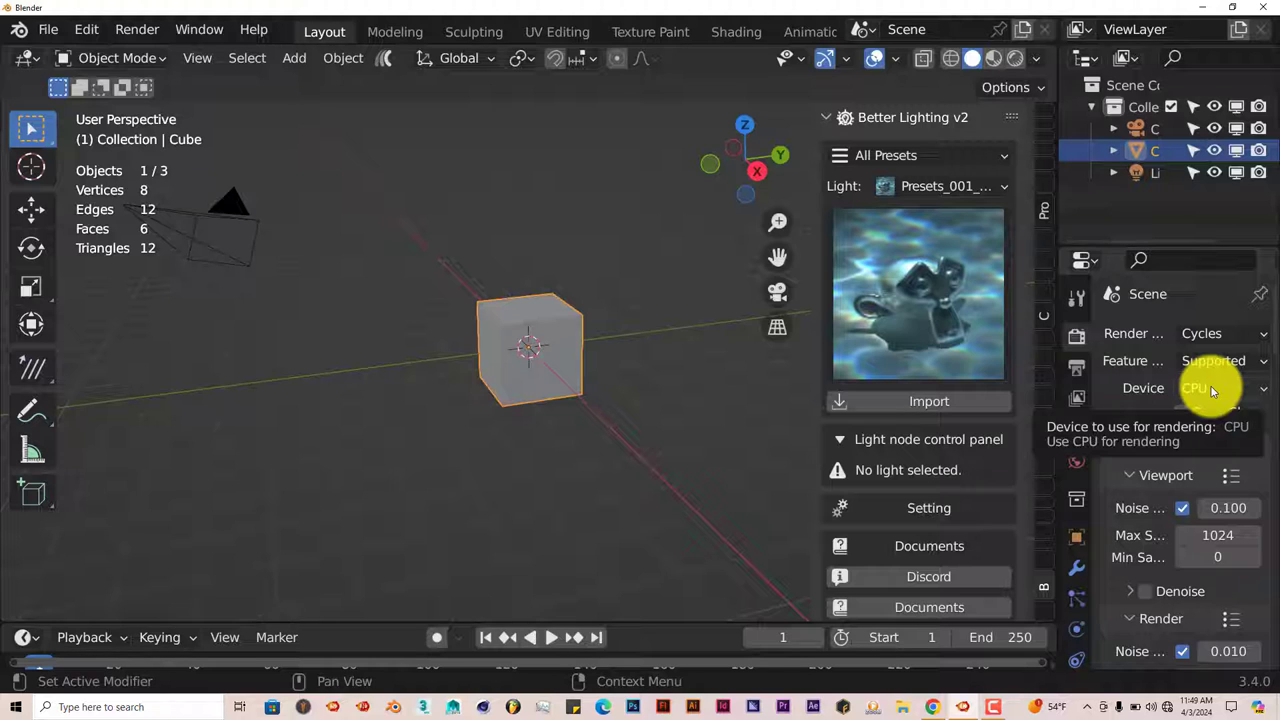
left_click(1212, 390)
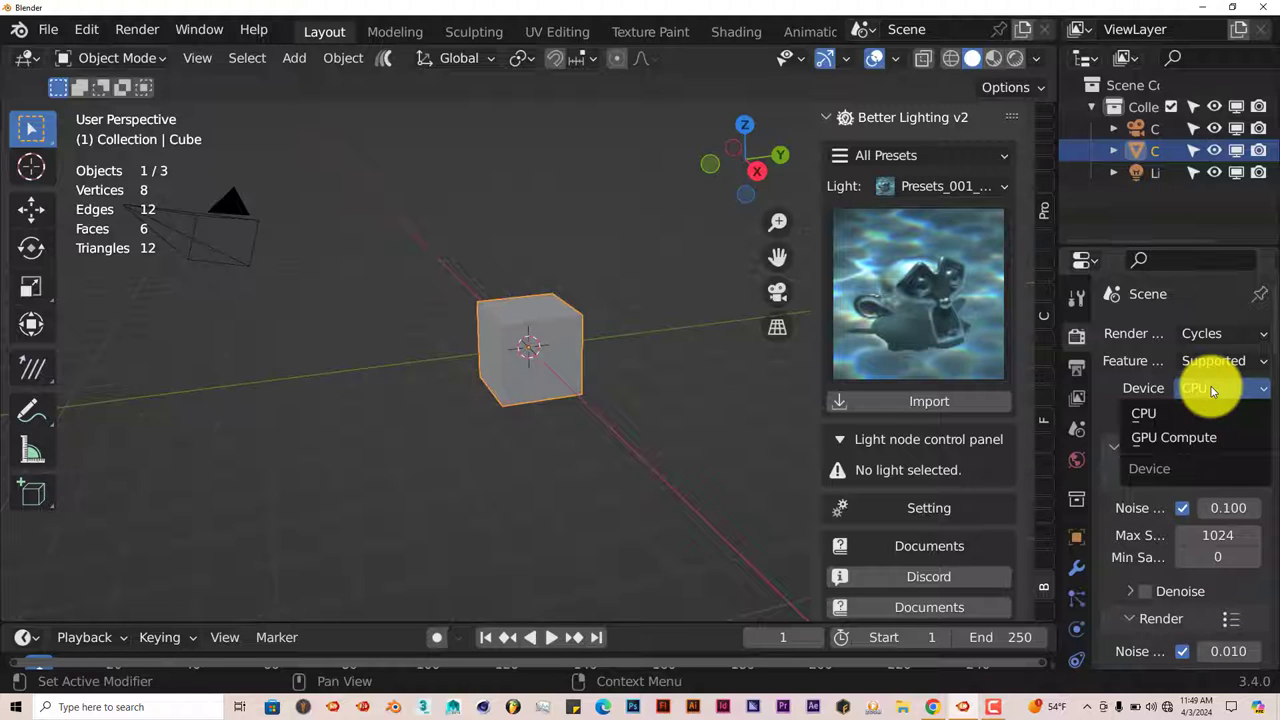
left_click(1201, 441)
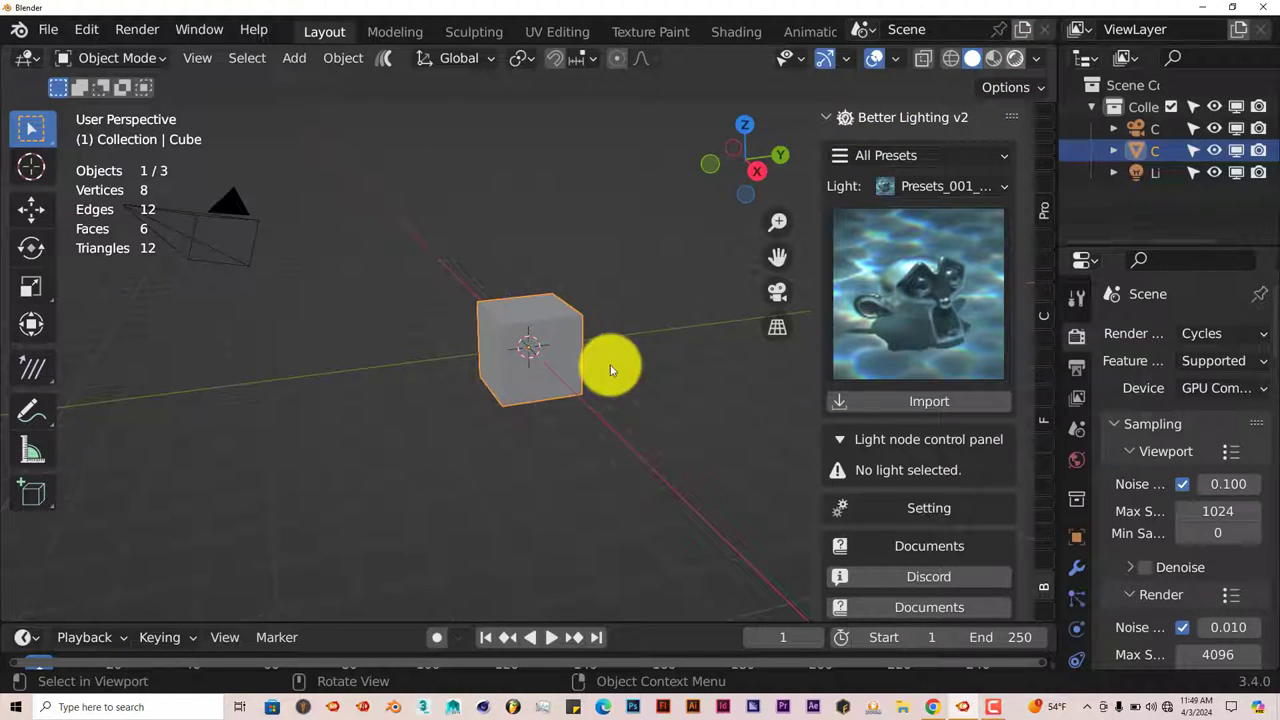
Switch the viewport to Rendered shading and darken the World colour to value 0.023
key("z")
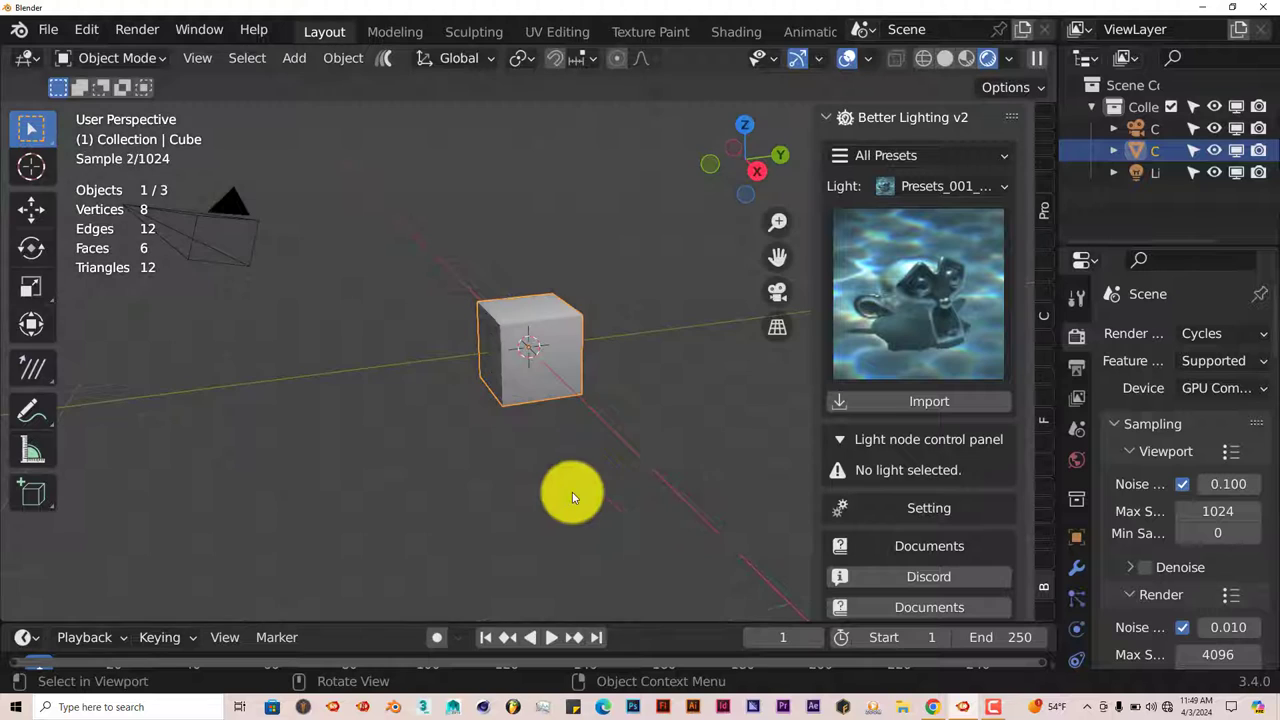
left_click(1076, 459)
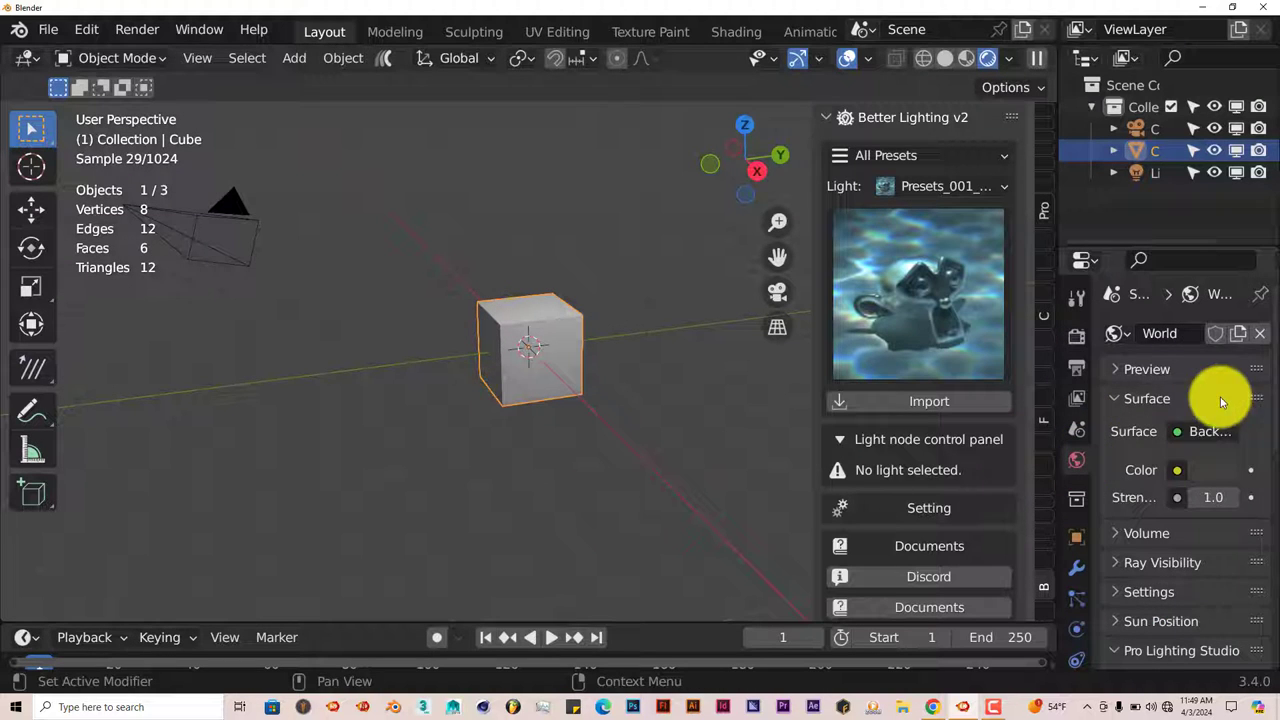
left_click(1213, 470)
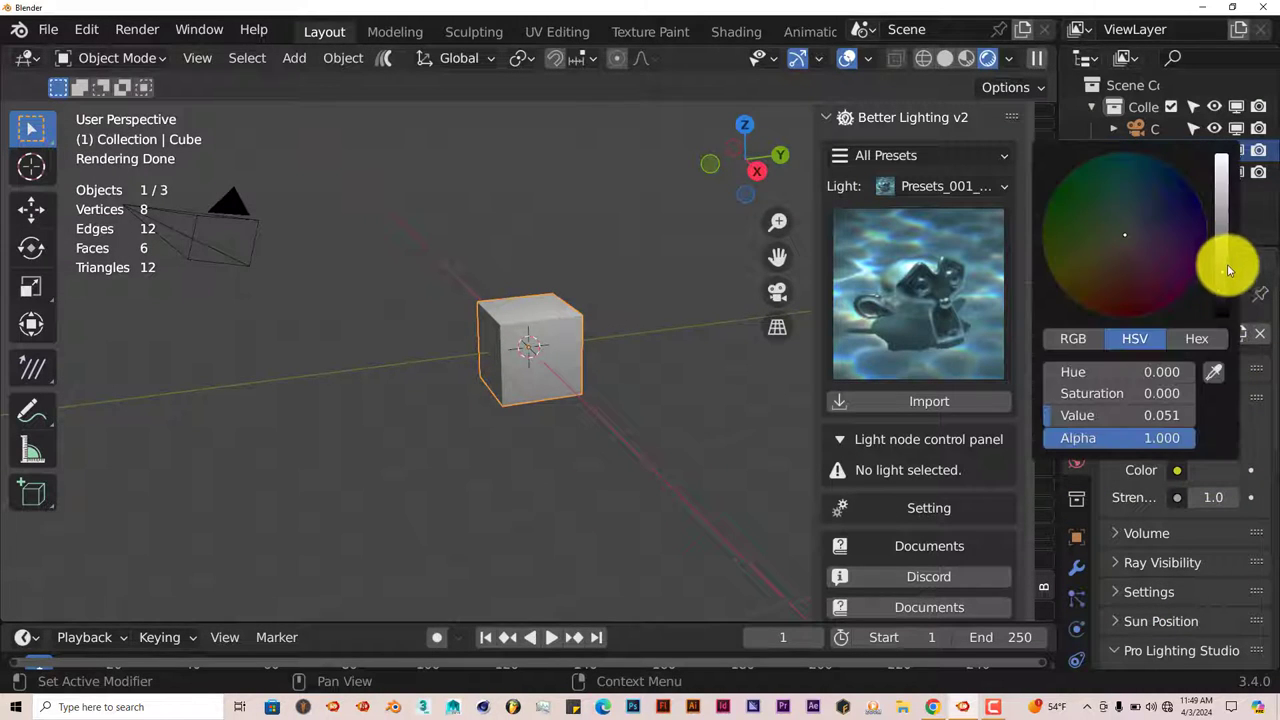
left_click_drag(1227, 264, 585, 290)
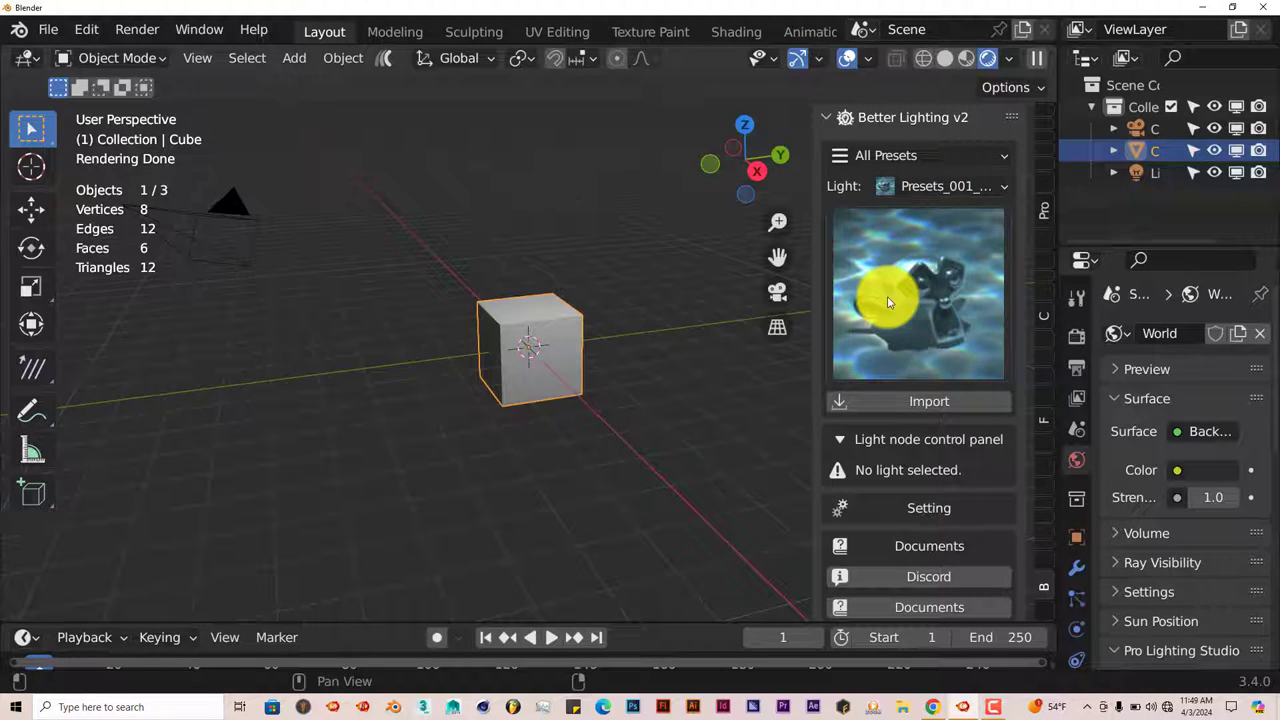
Browse the Better Lighting preset thumbnails and pick the water-caustic Presets_001 preset
left_click(938, 188)
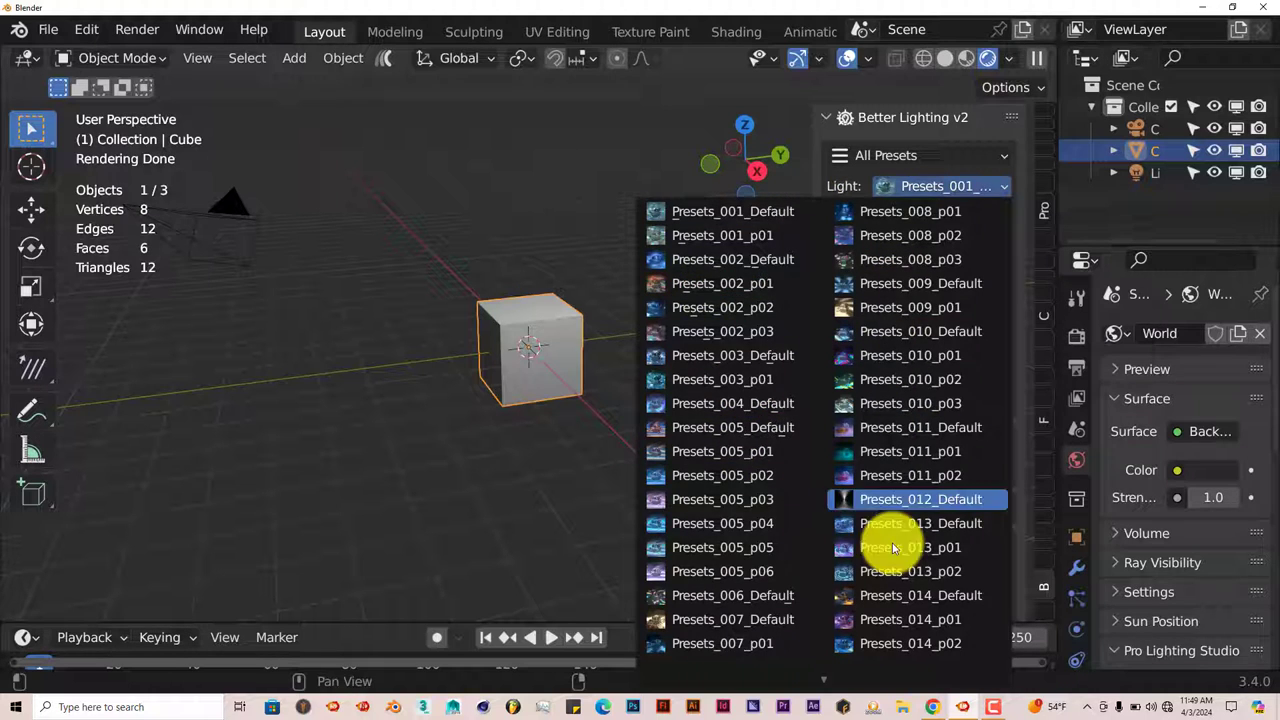
left_click(534, 366)
left_click(929, 287)
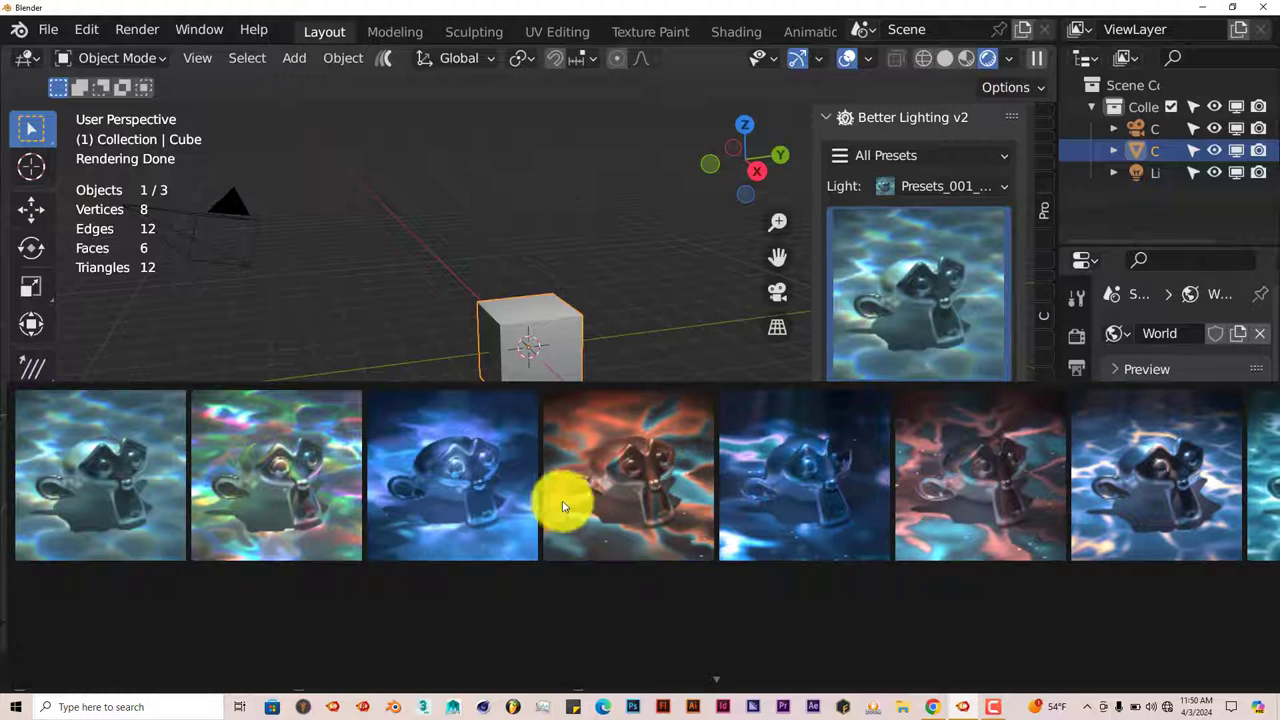
scroll(1153, 529, "up", 2)
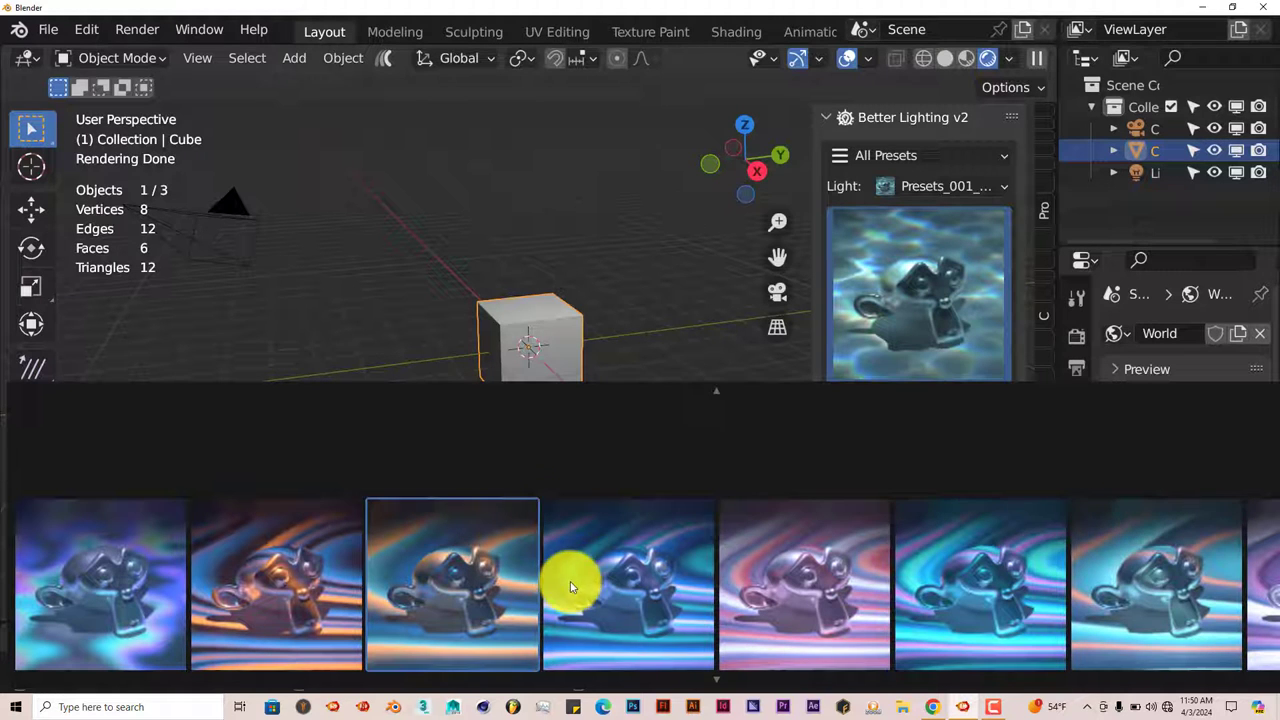
scroll(1180, 606, "down", 2)
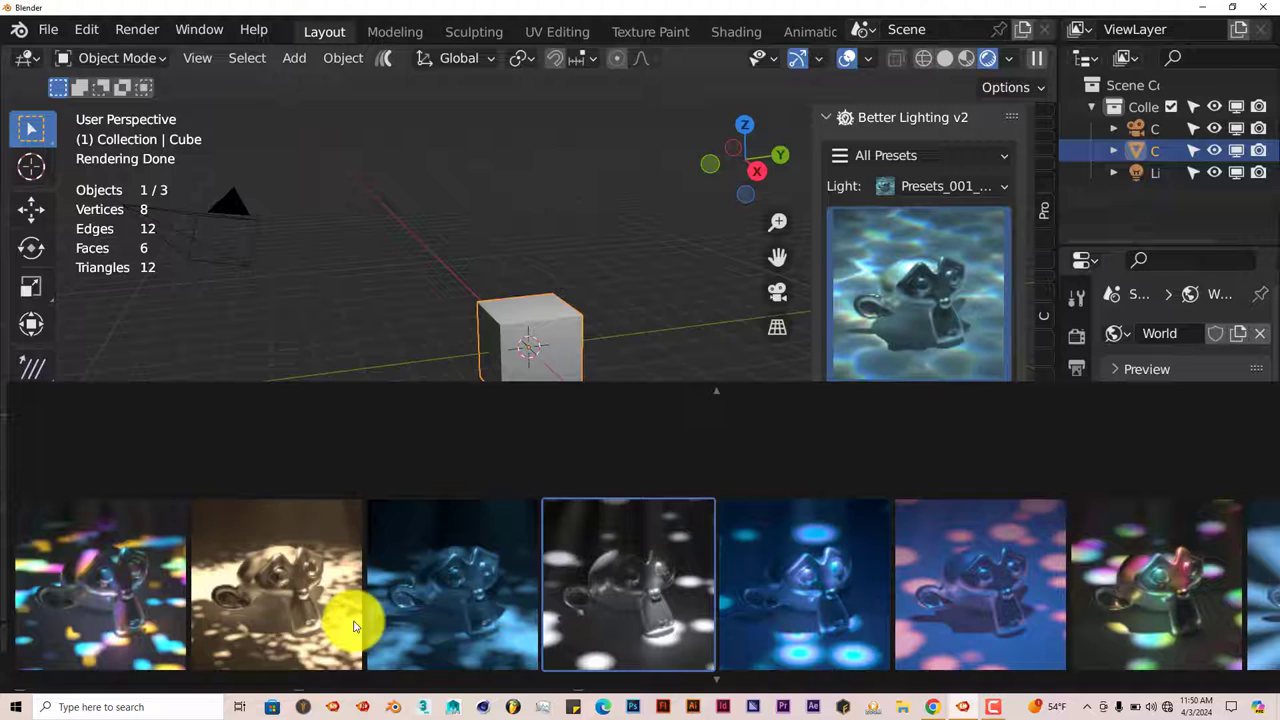
scroll(1196, 584, "down", 2)
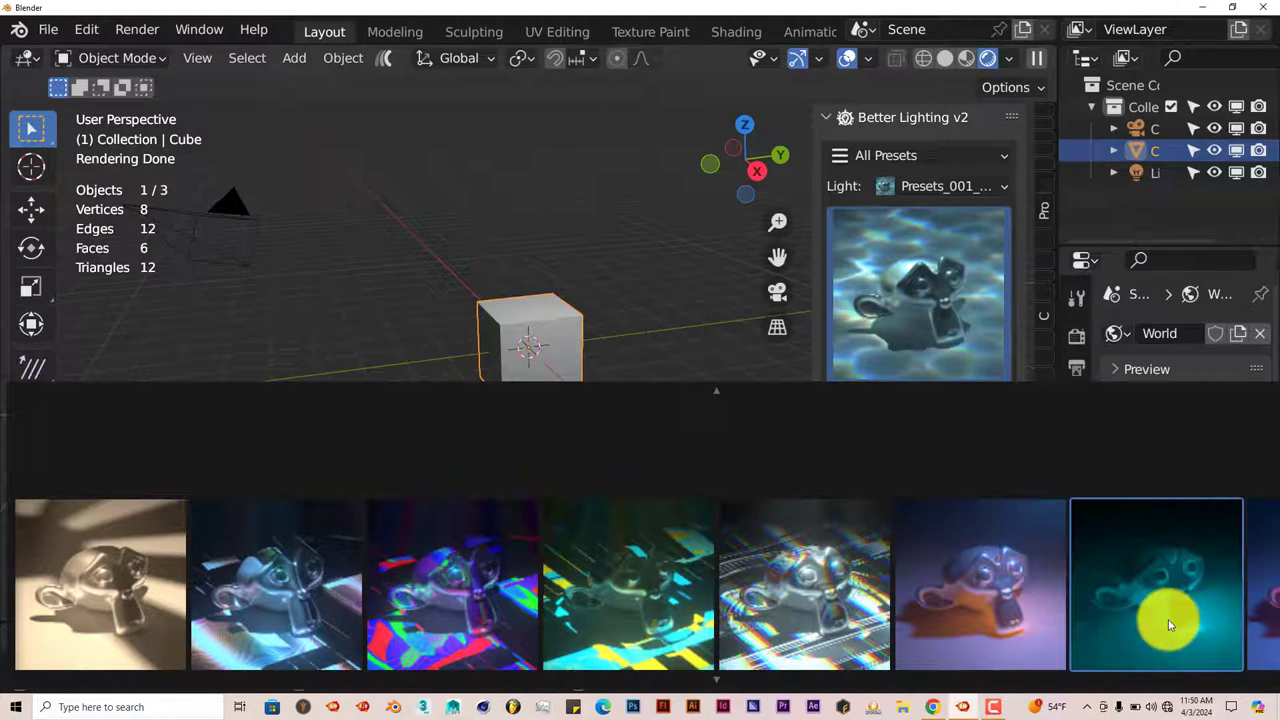
scroll(1190, 620, "down", 2)
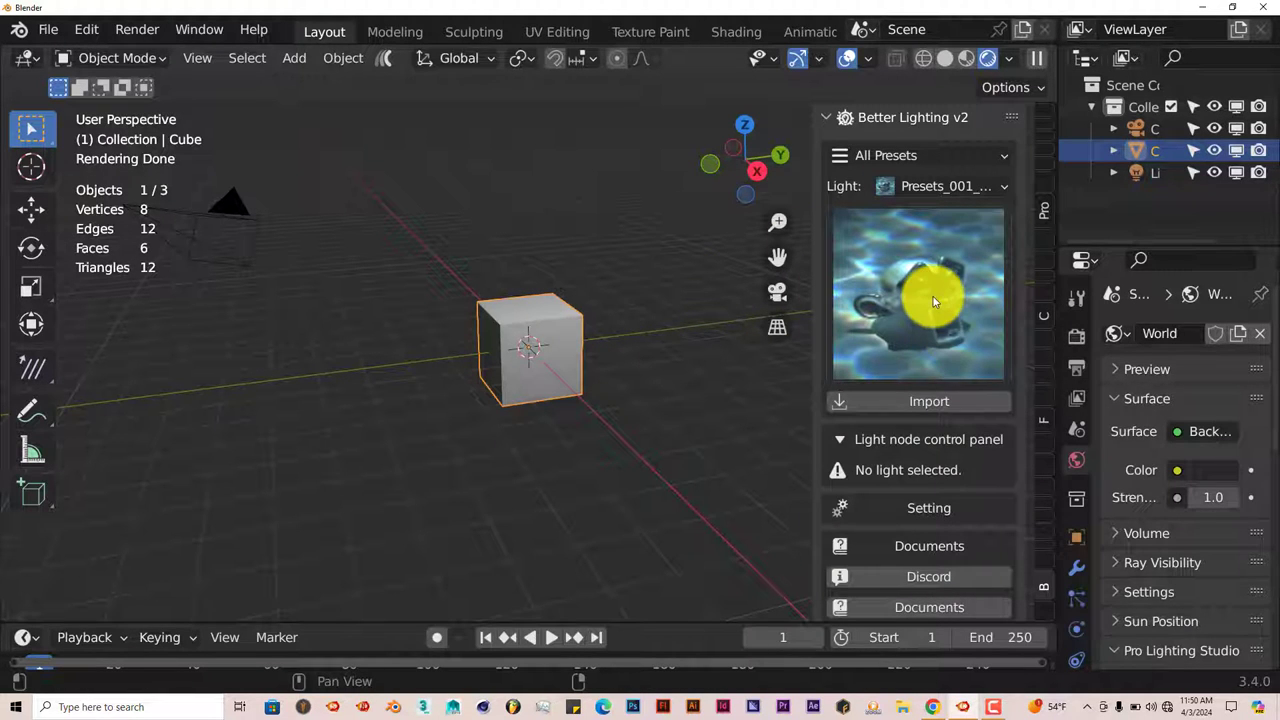
Import the Presets_001_Default caustic light and place it above the cube
left_click(936, 305)
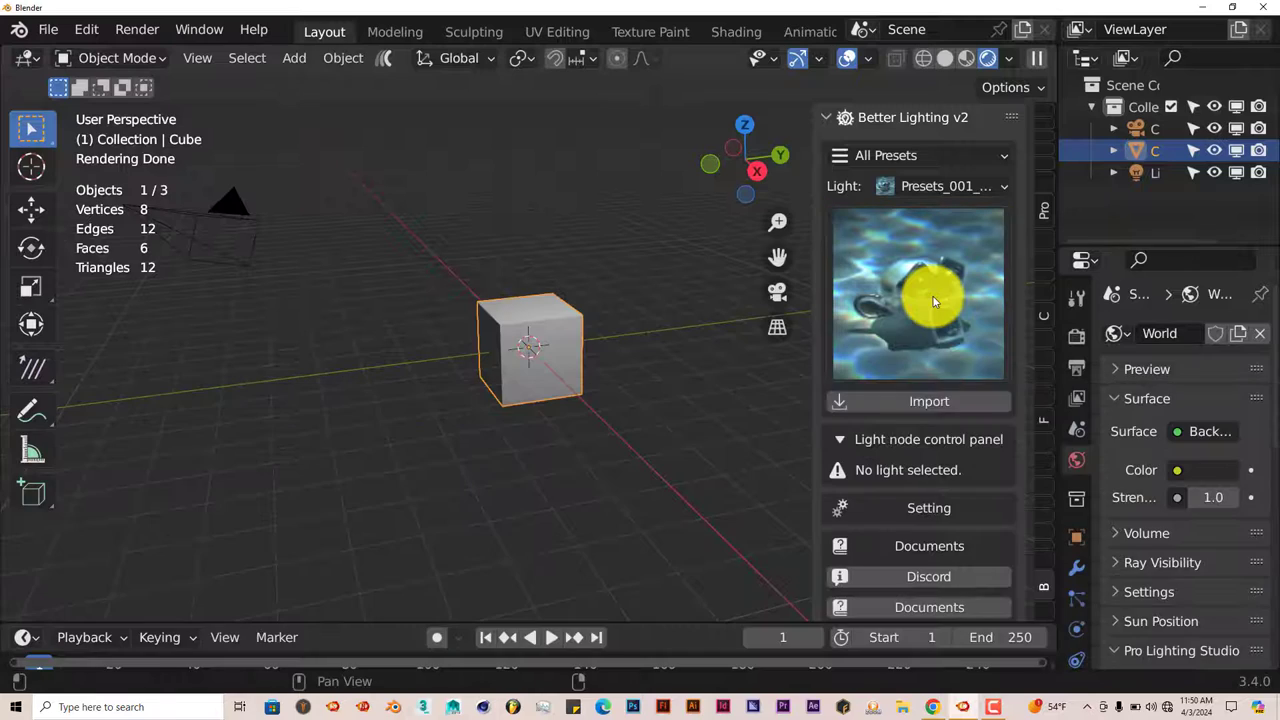
left_click(923, 401)
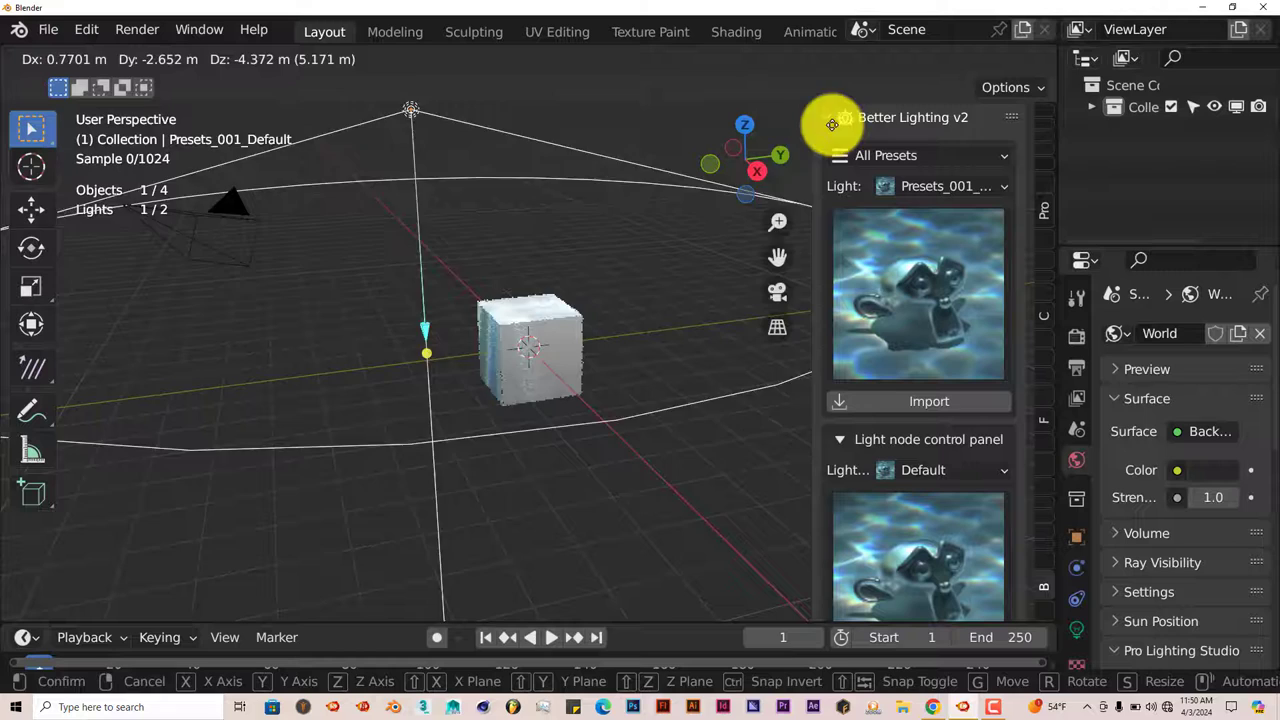
left_click(780, 177)
middle_click_drag(651, 323, 534, 349)
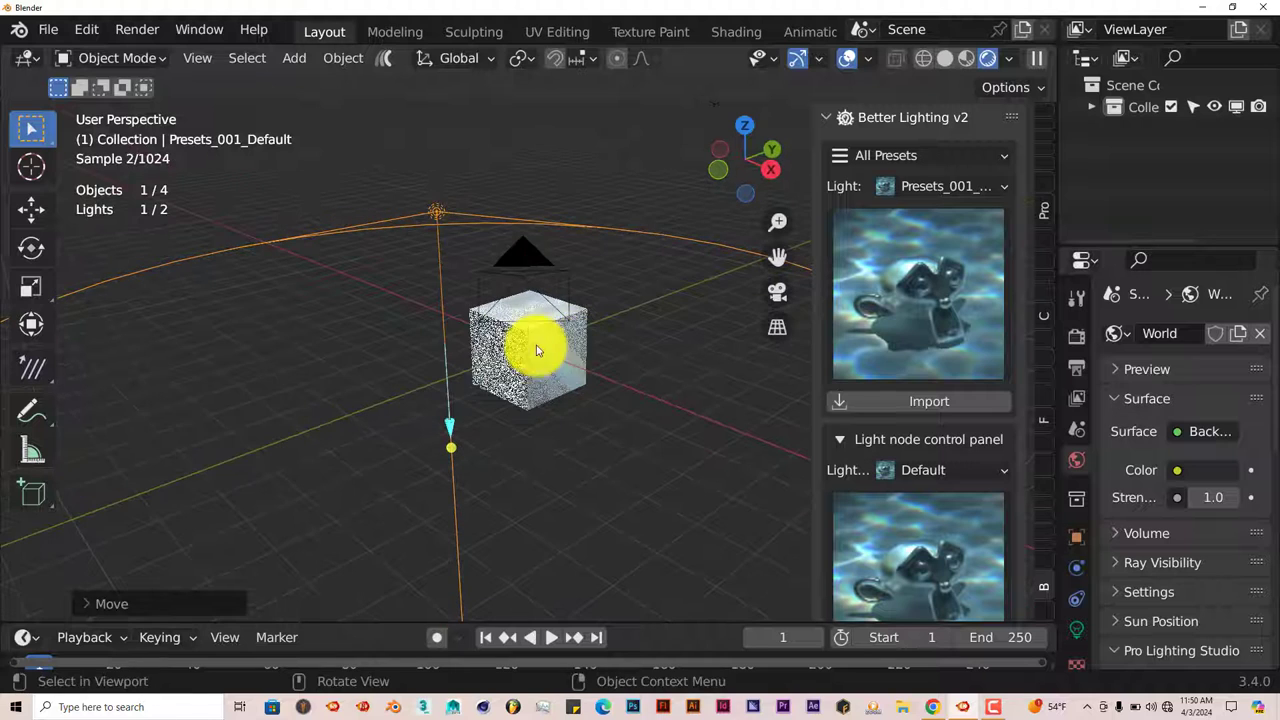
middle_click_drag(565, 398, 563, 346)
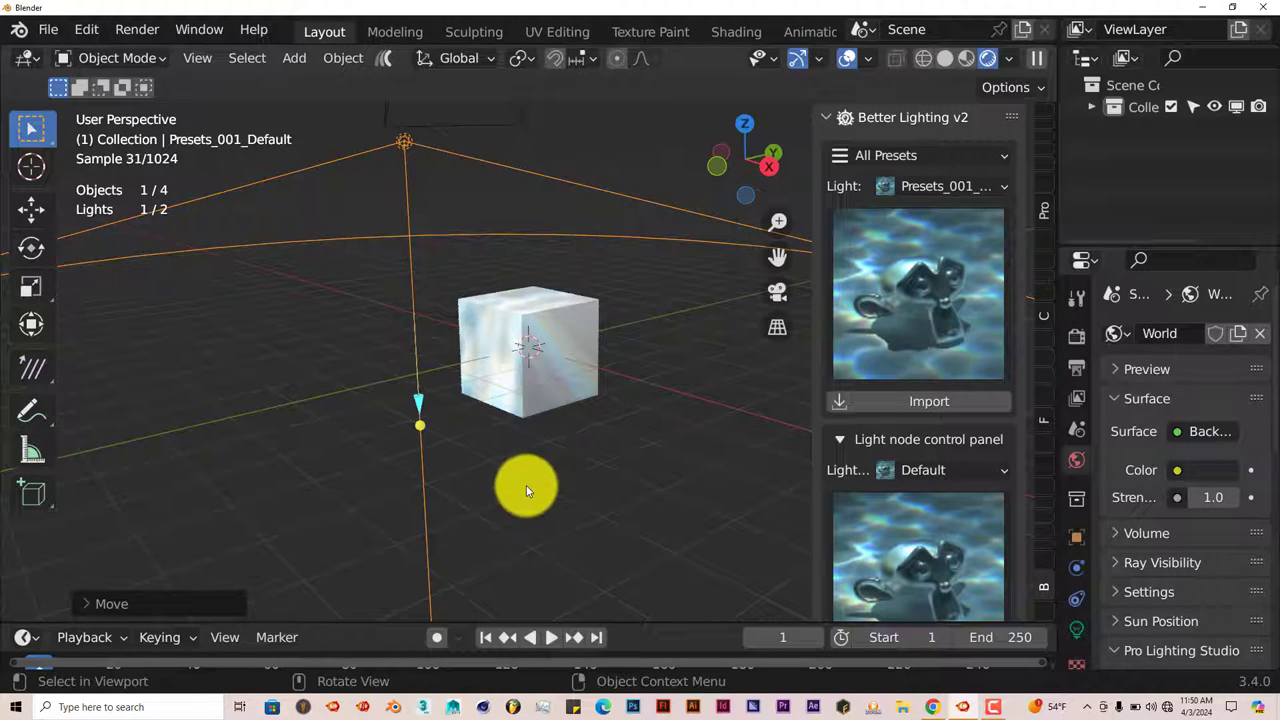
Add a mesh plane and scale it about 12.5 times into a ground floor
key("shift+a")
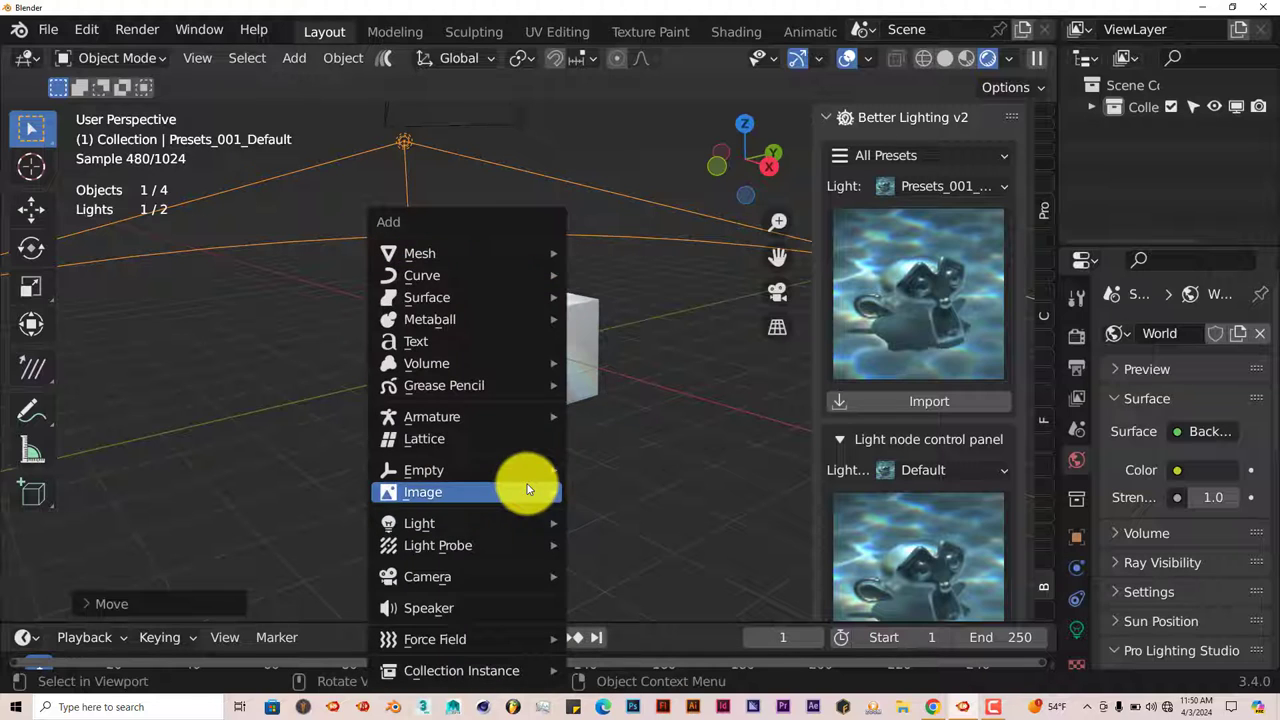
mouse_move(523, 253)
left_click(628, 253)
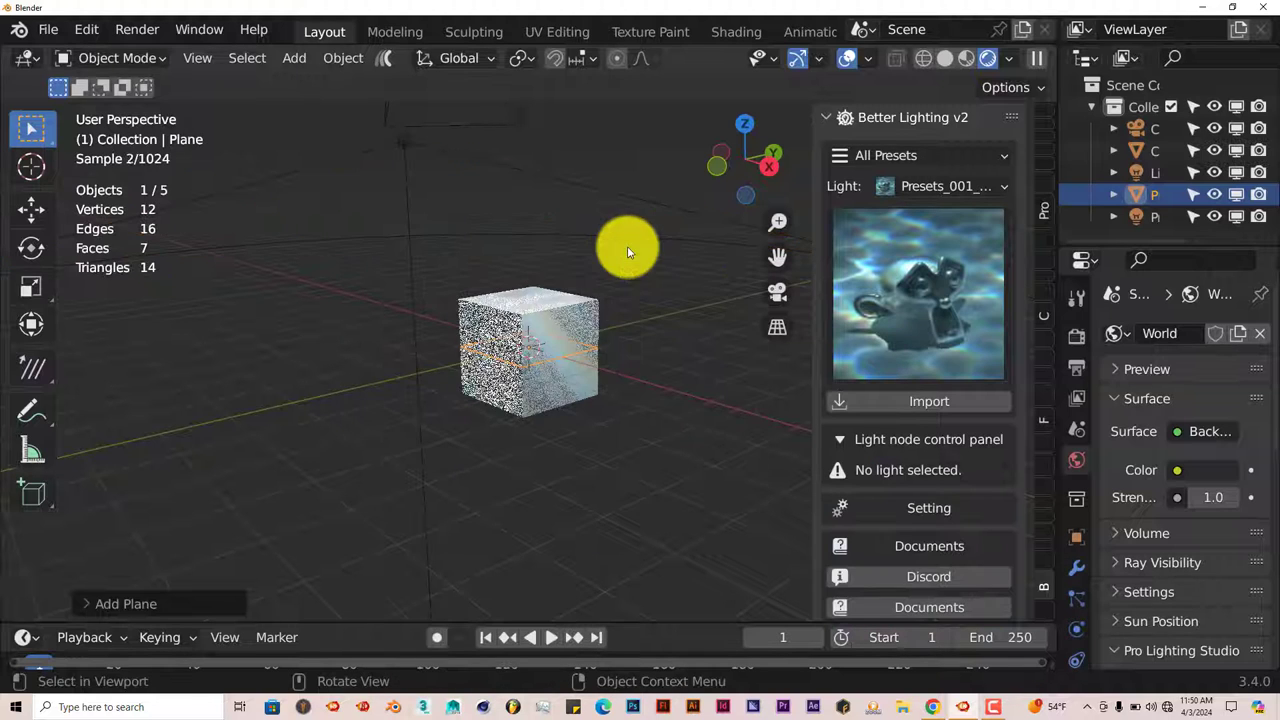
key("s")
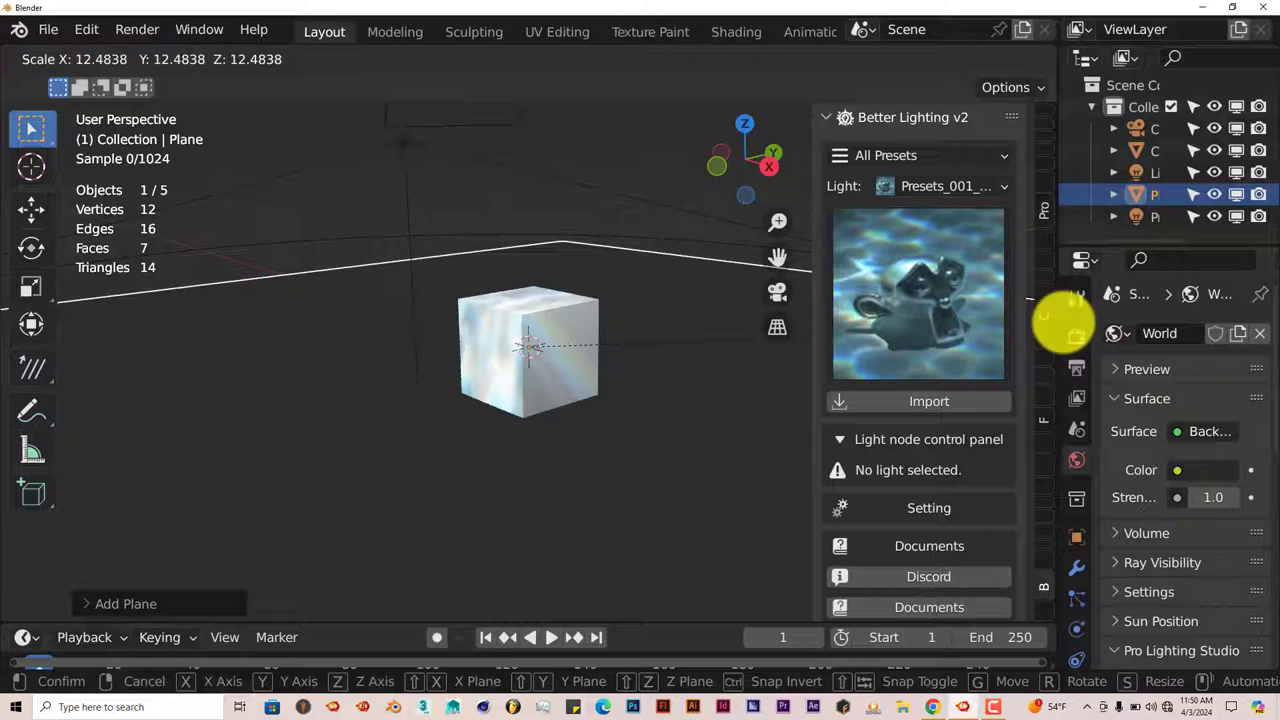
left_click(43, 314)
Delete the cube from the scene
left_click(486, 302)
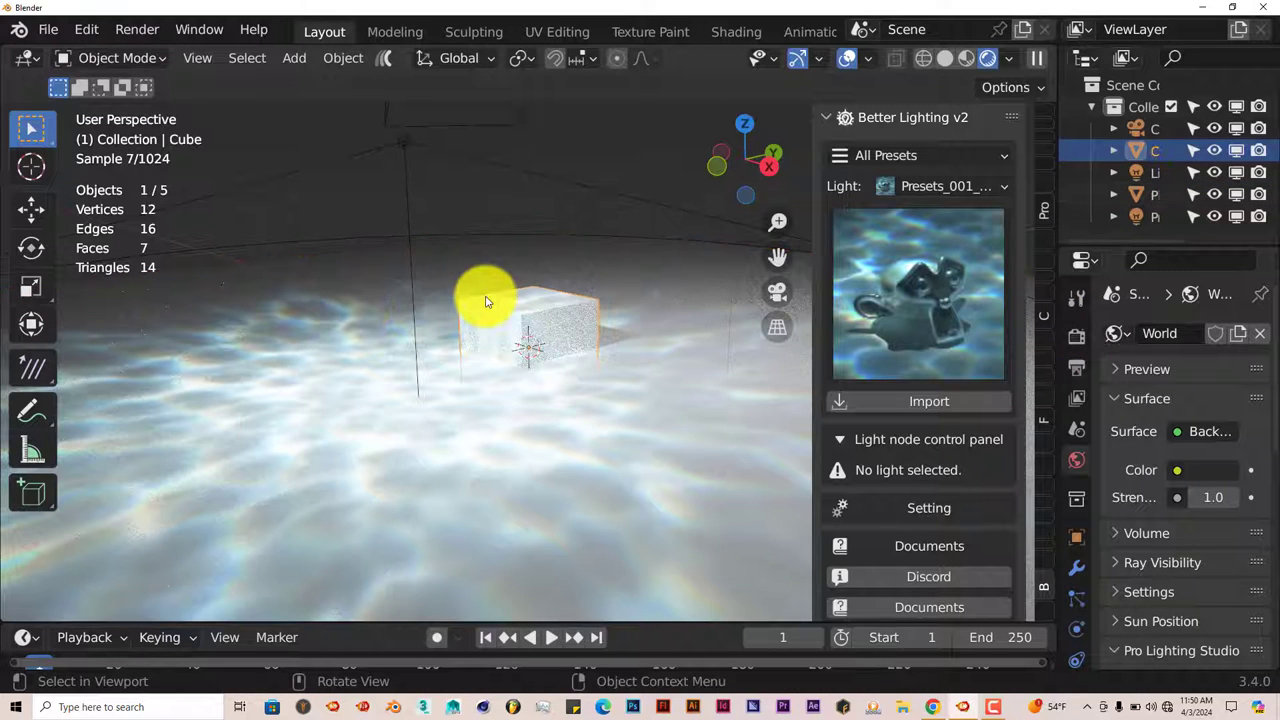
key("Delete")
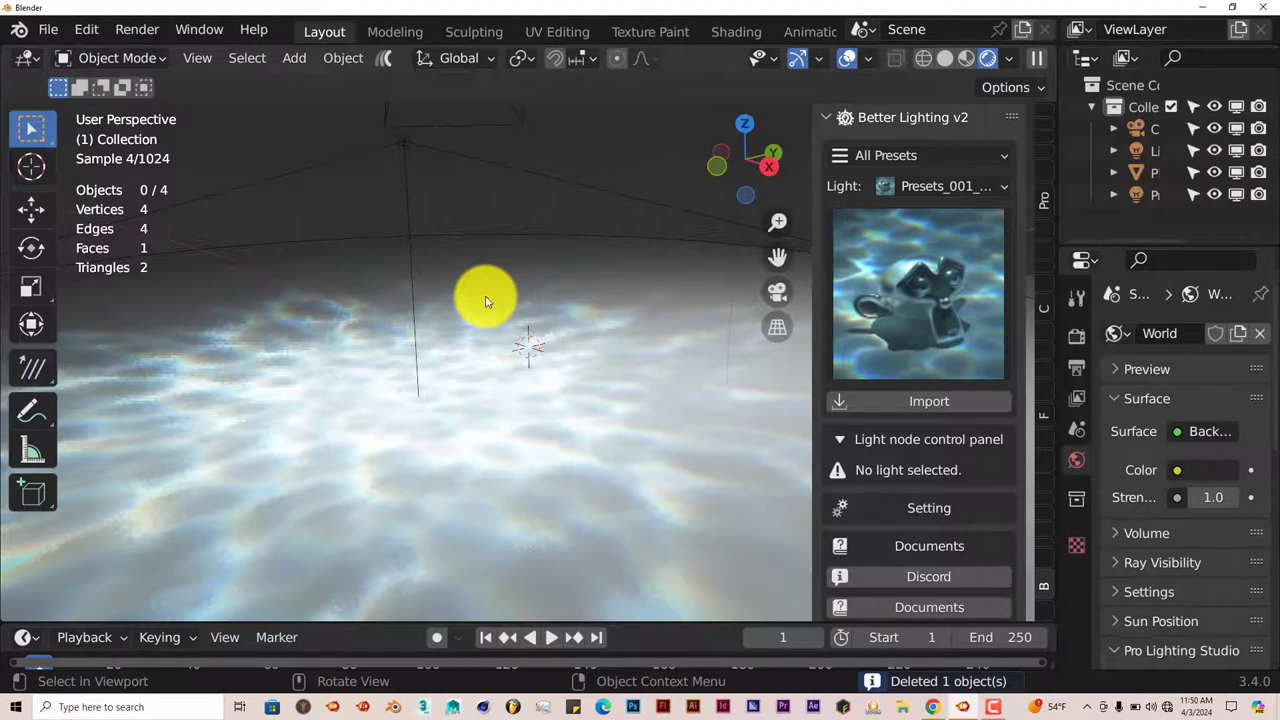
middle_click_drag(486, 294, 471, 337)
Delete the original scene light, leaving only the caustic light on the plane
left_click(673, 181)
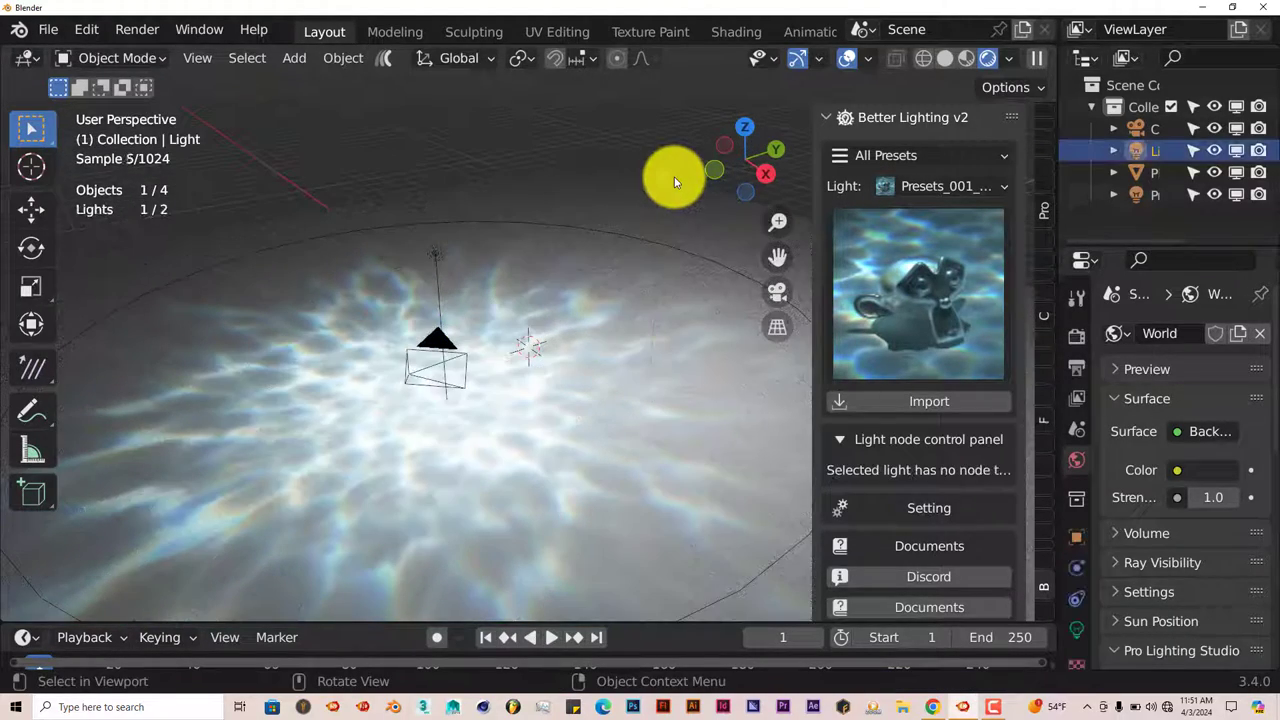
key("Delete")
middle_click_drag(549, 337, 545, 403)
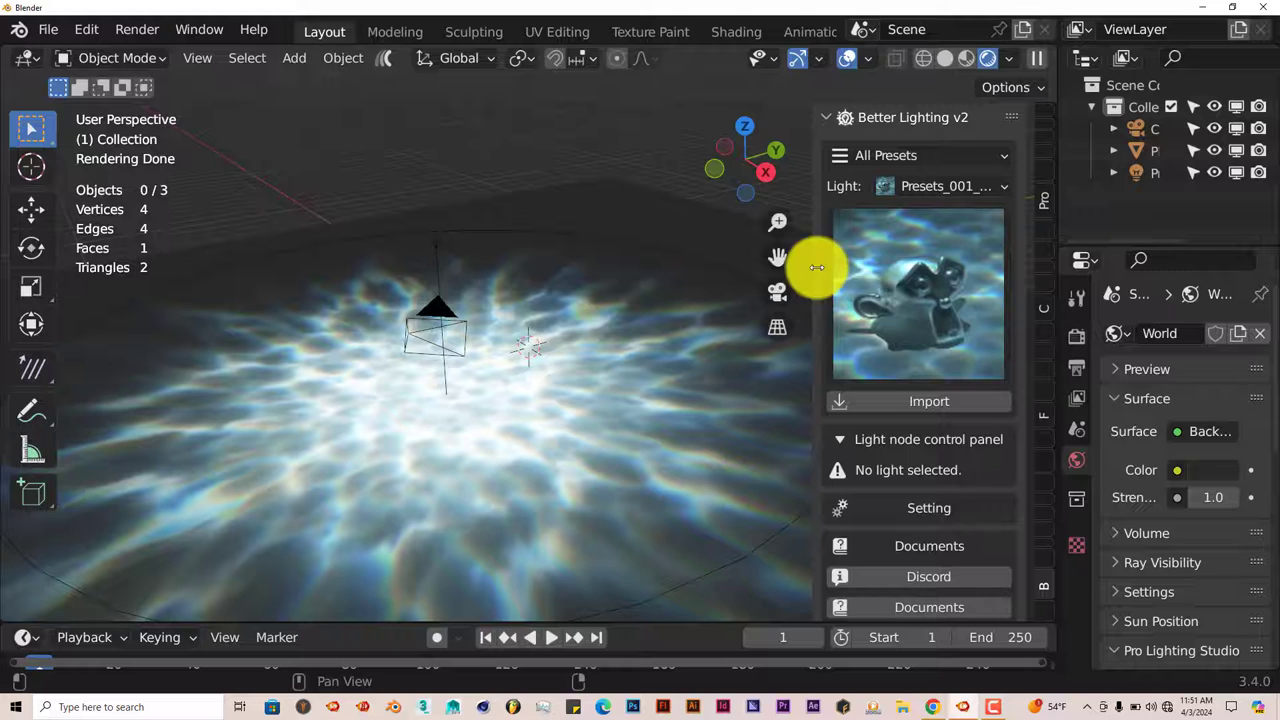
Select the caustic light and open the Default node setup's gallery of caustic pattern variants
left_click(887, 279)
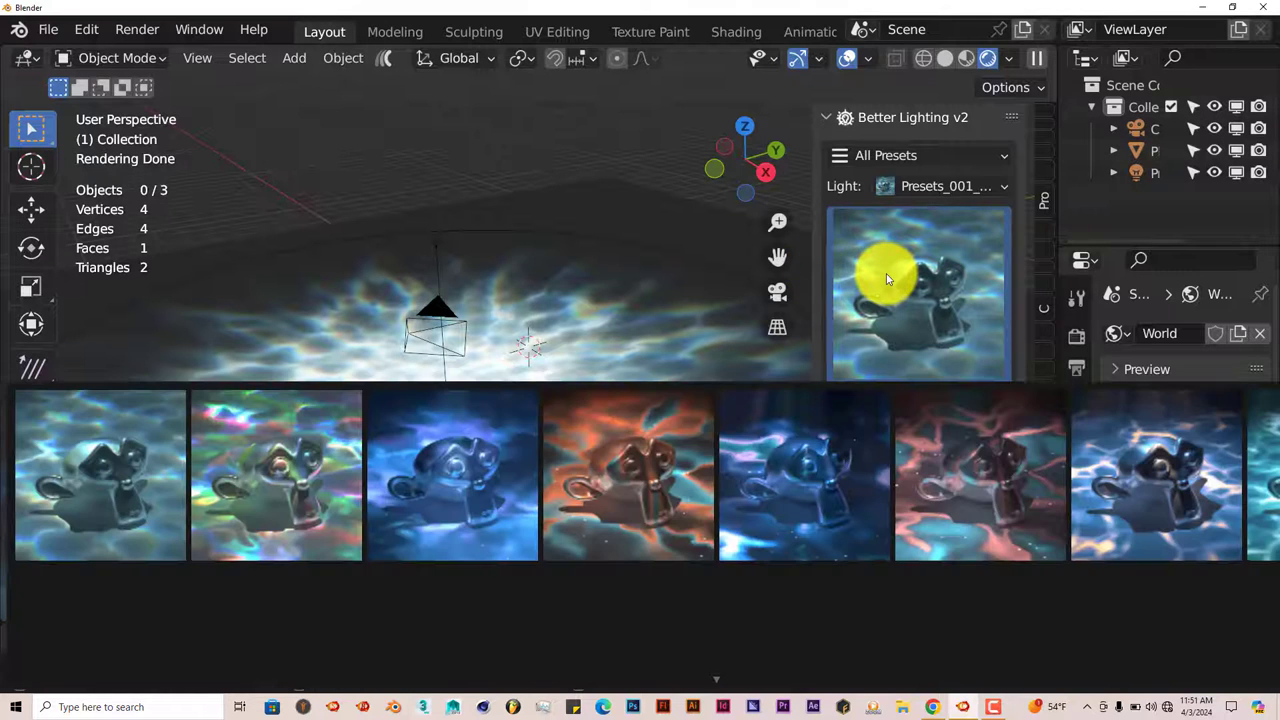
scroll(870, 473, "down", 2)
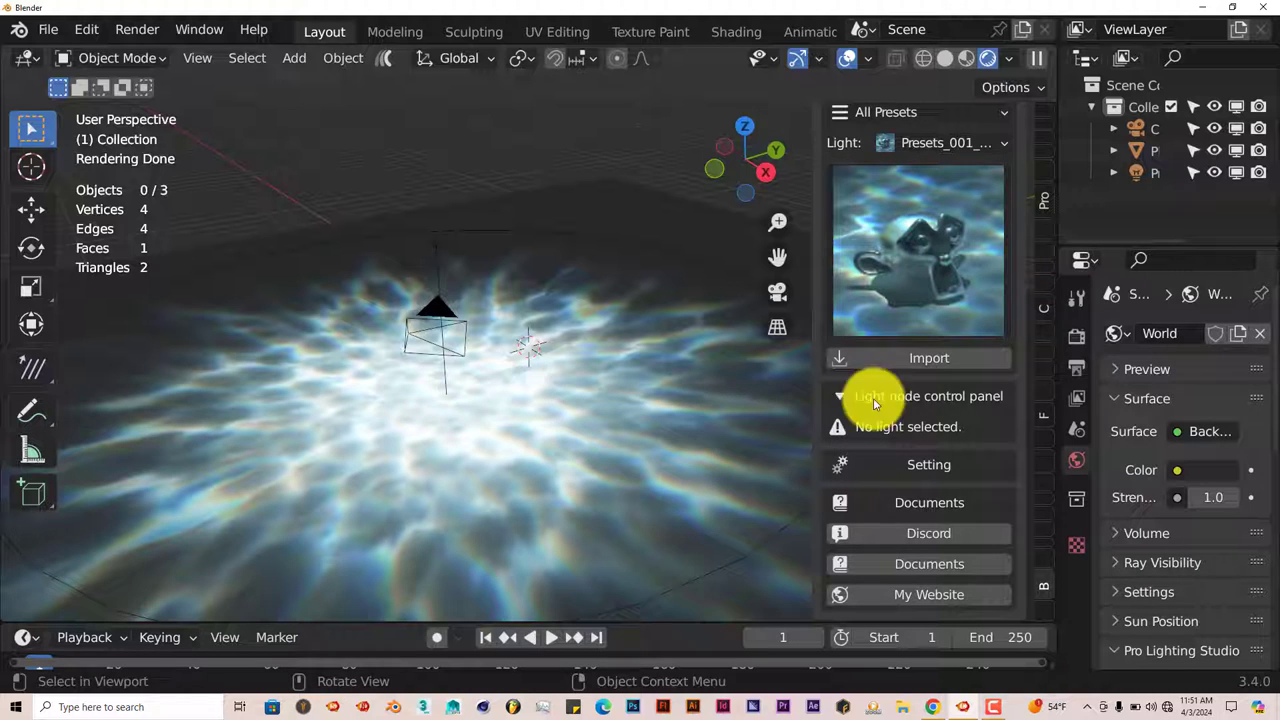
left_click(1078, 337)
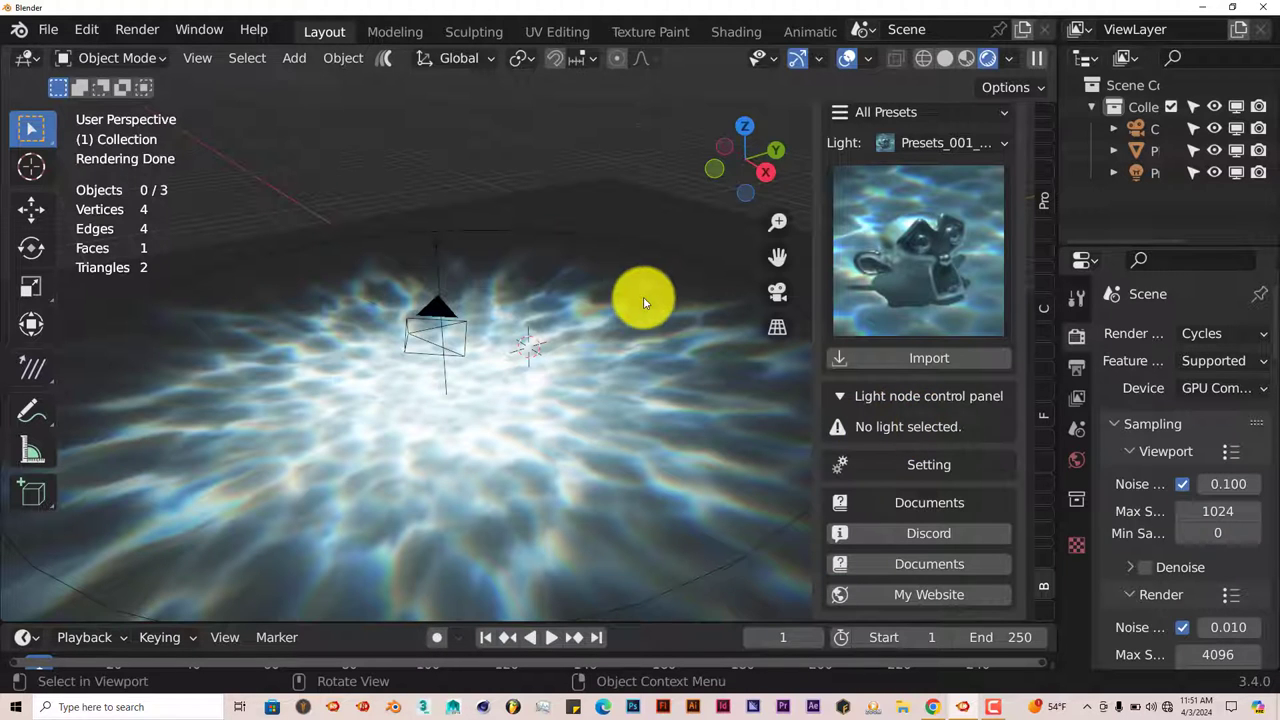
left_click(584, 241)
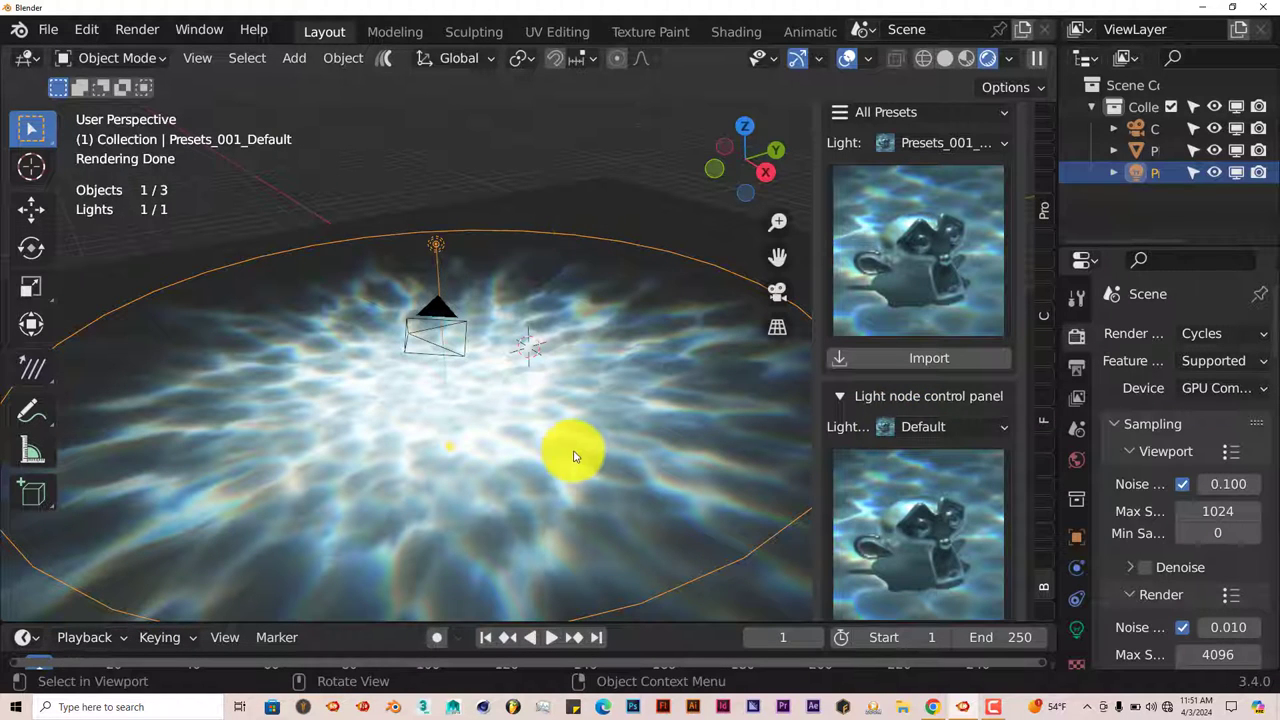
scroll(566, 445, "down", 5)
scroll(907, 395, "up", 1)
scroll(910, 412, "up", 1)
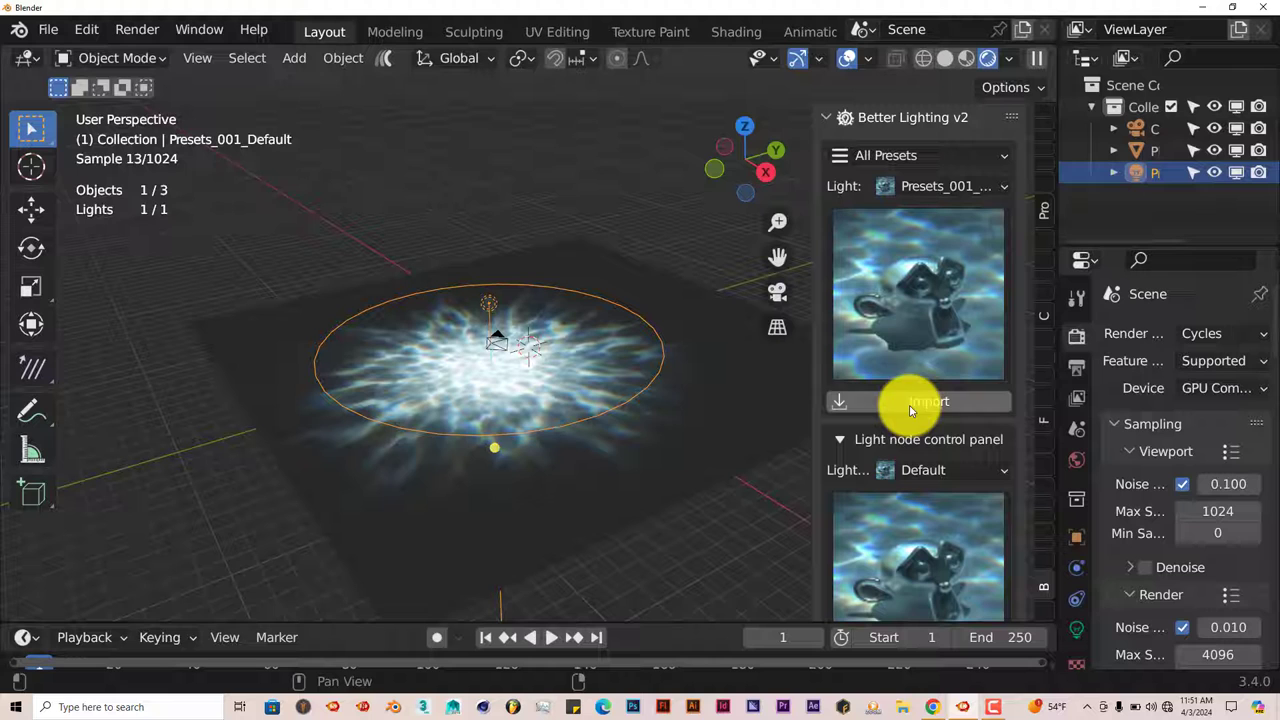
scroll(581, 417, "down", 1)
scroll(580, 416, "up", 4)
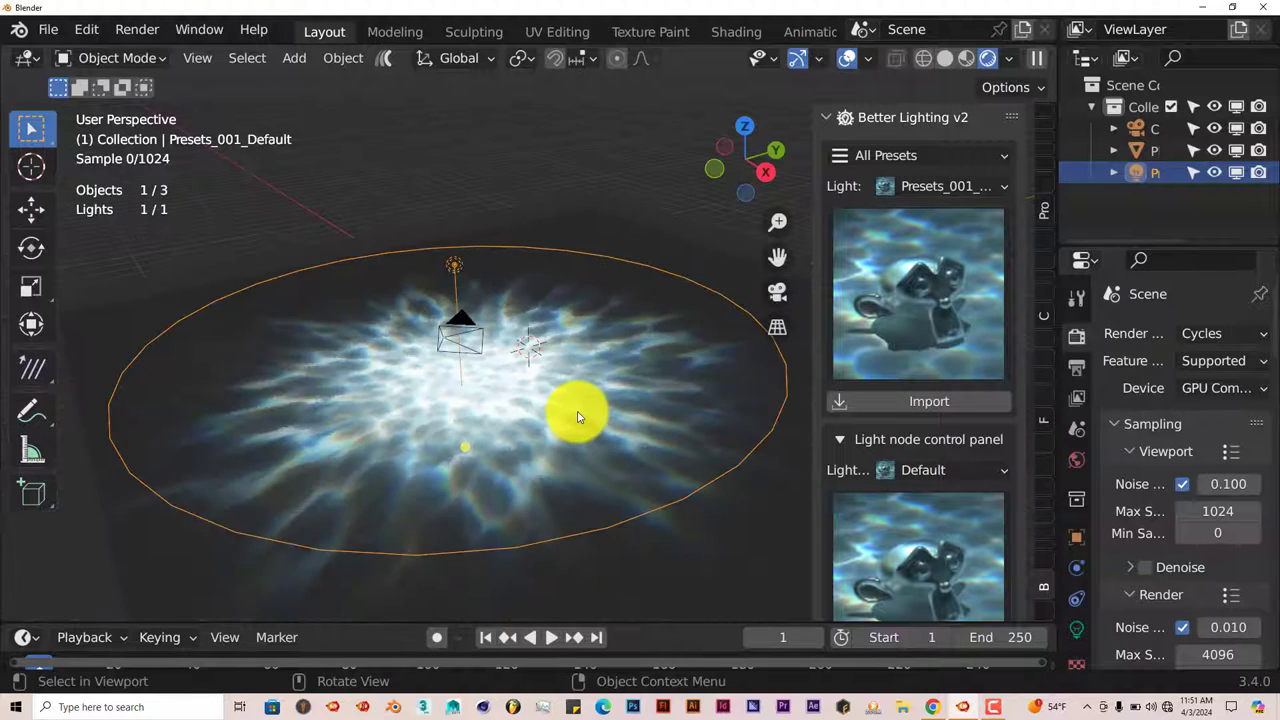
scroll(939, 291, "down", 3)
scroll(939, 296, "down", 1)
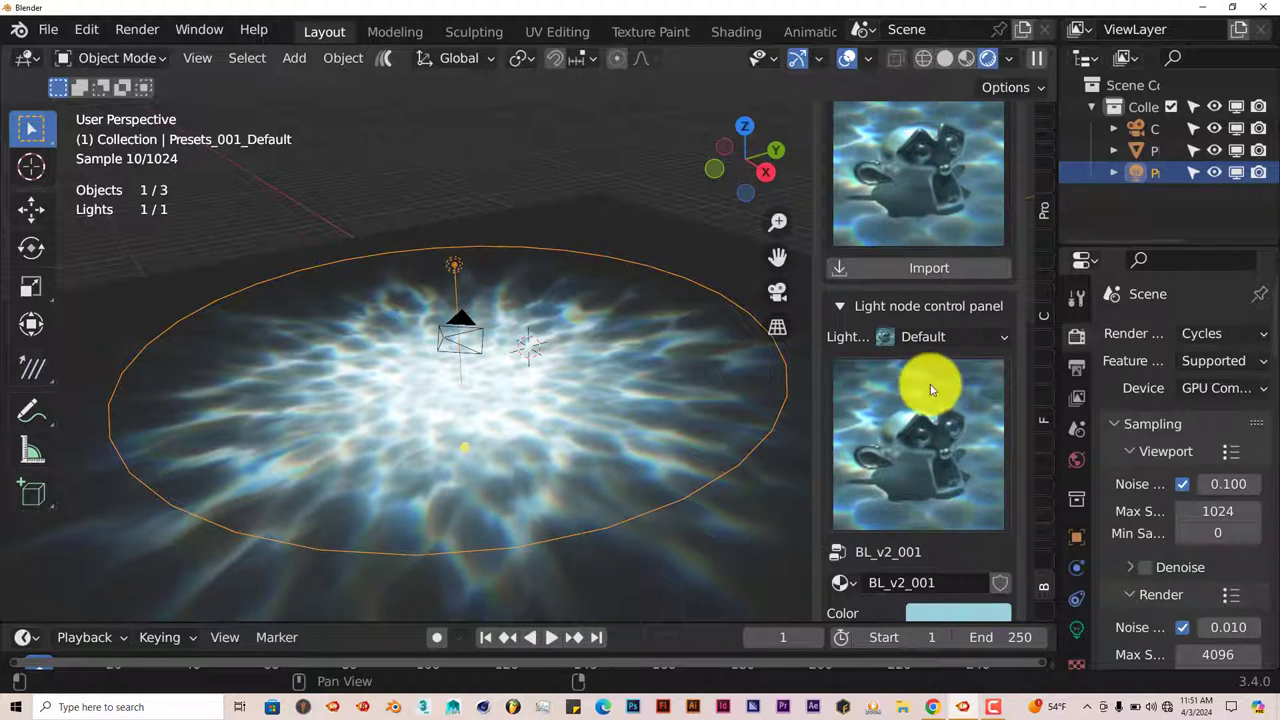
Apply the BL_v2_001_p01 rainbow caustic variant, showing Seed 86.111 and Strength 0.639
left_click(912, 415)
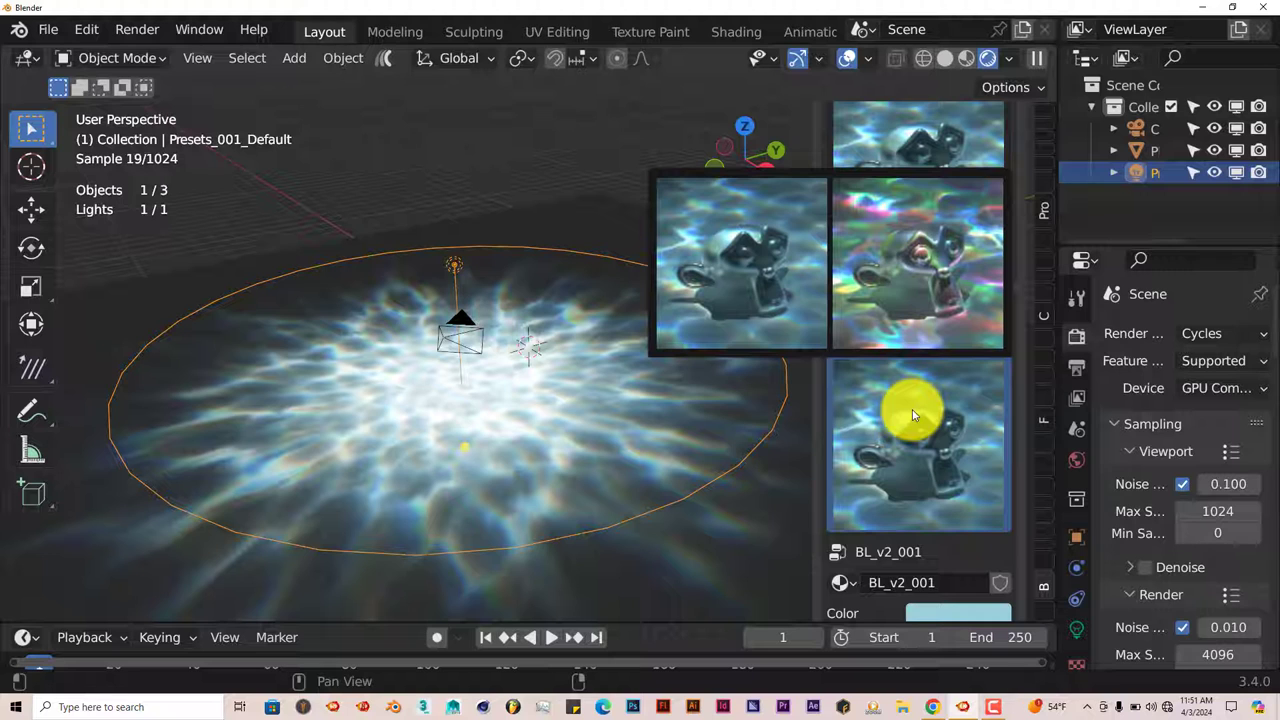
left_click(912, 262)
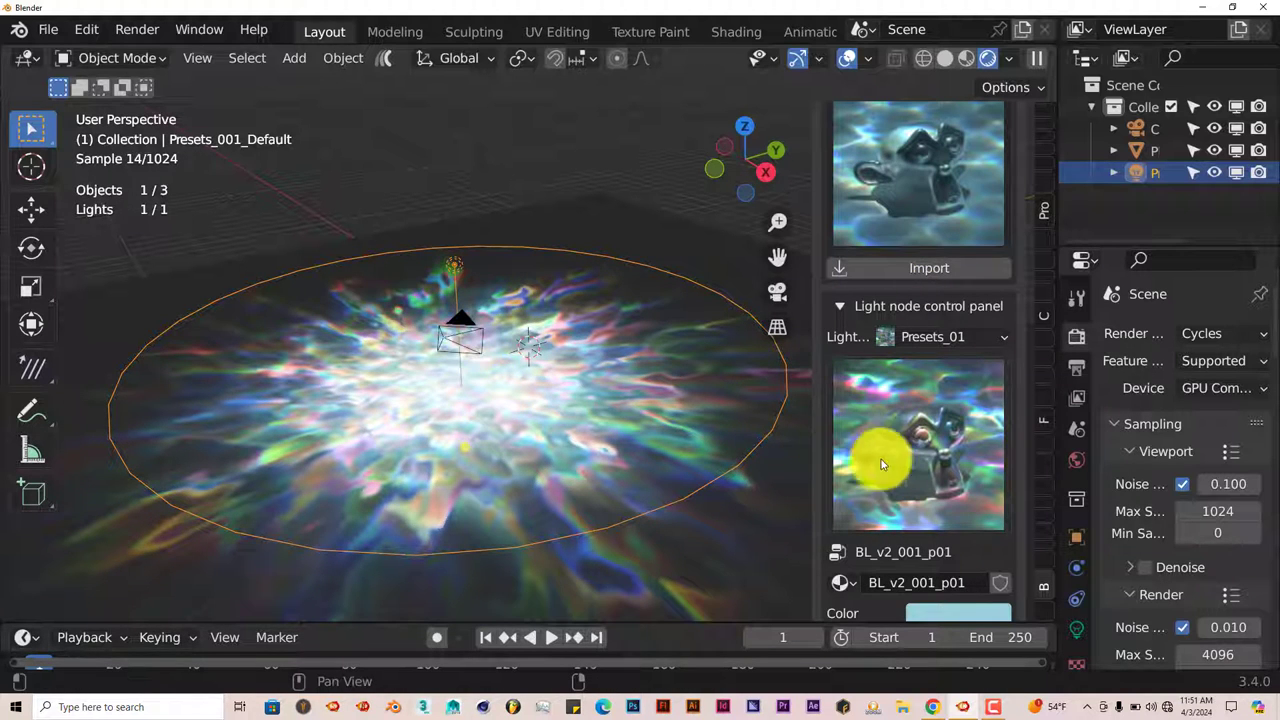
scroll(912, 484, "down", 5)
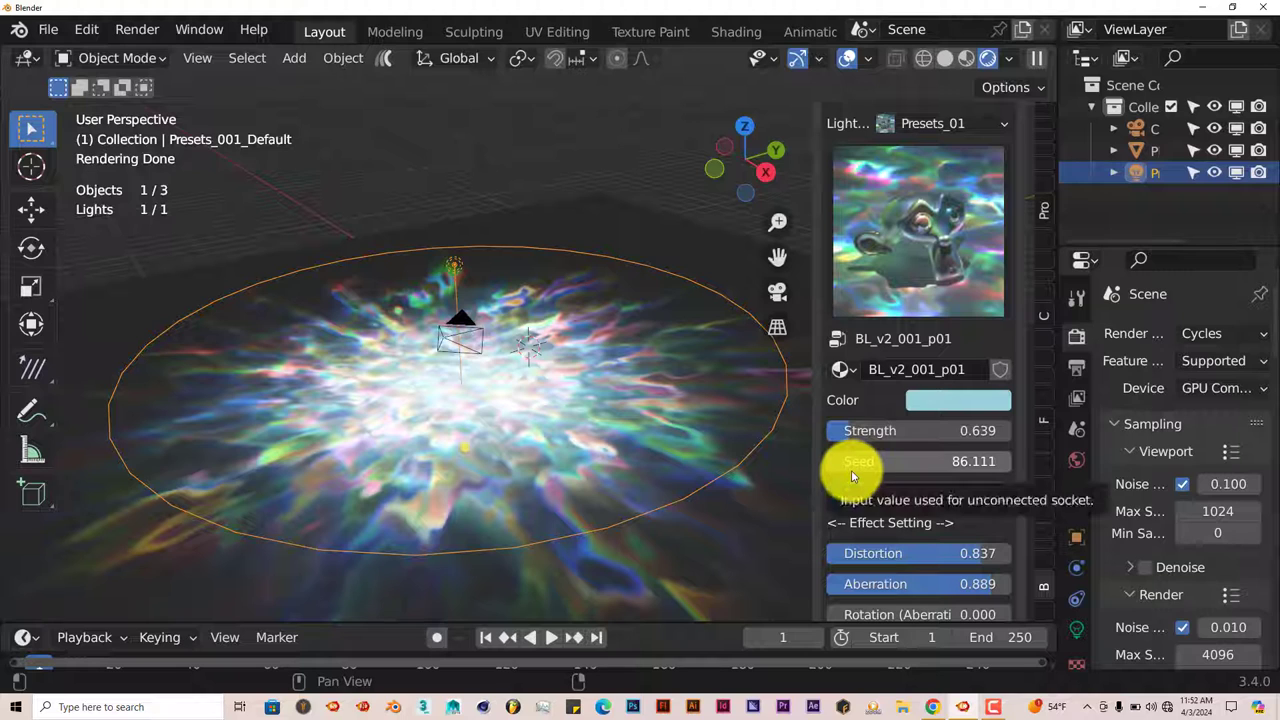
Set the caustic Seed to 3849.552 and the light colour to blue (Hue 0.653, Saturation 0.900)
left_click_drag(851, 470, 701, 421)
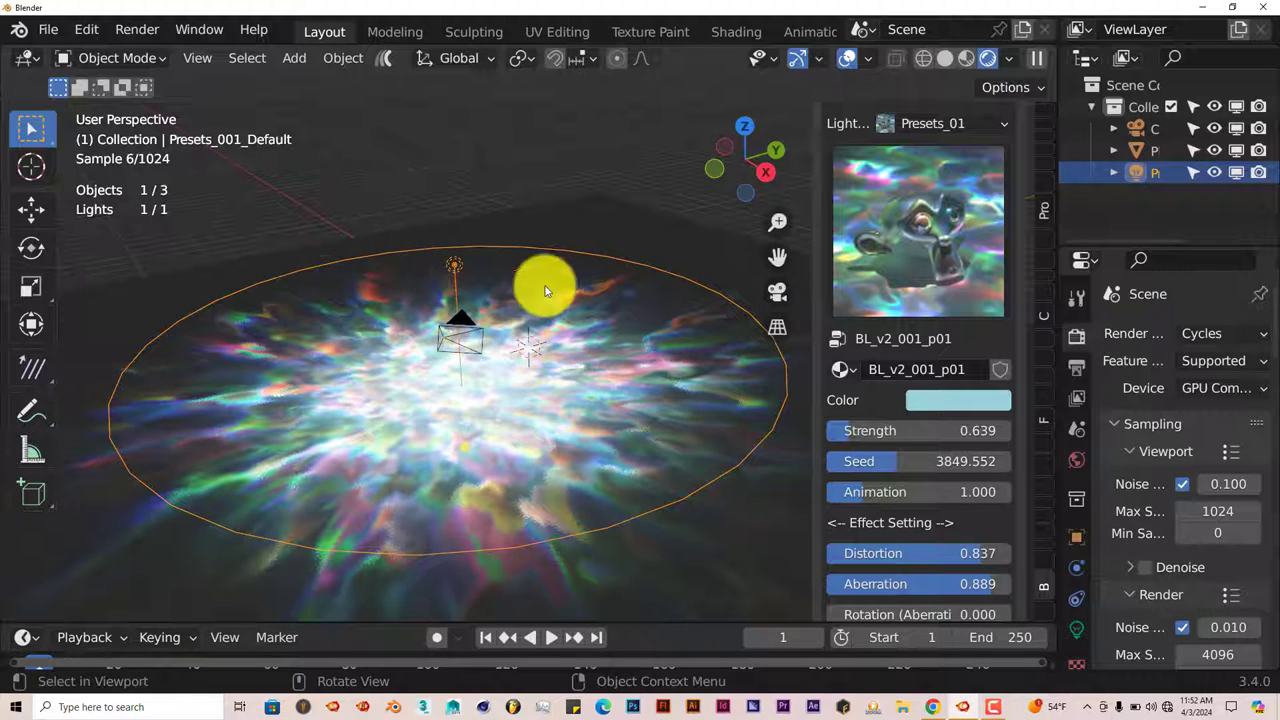
middle_click_drag(440, 345, 429, 357)
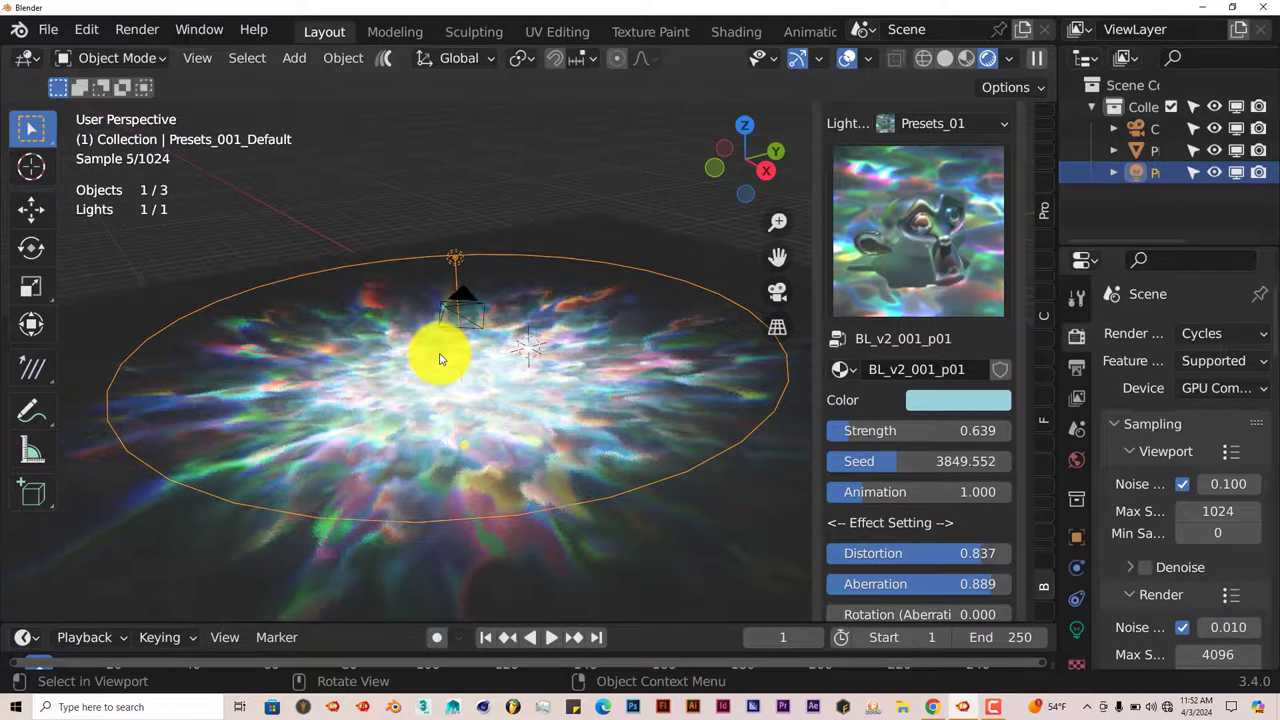
left_click(957, 403)
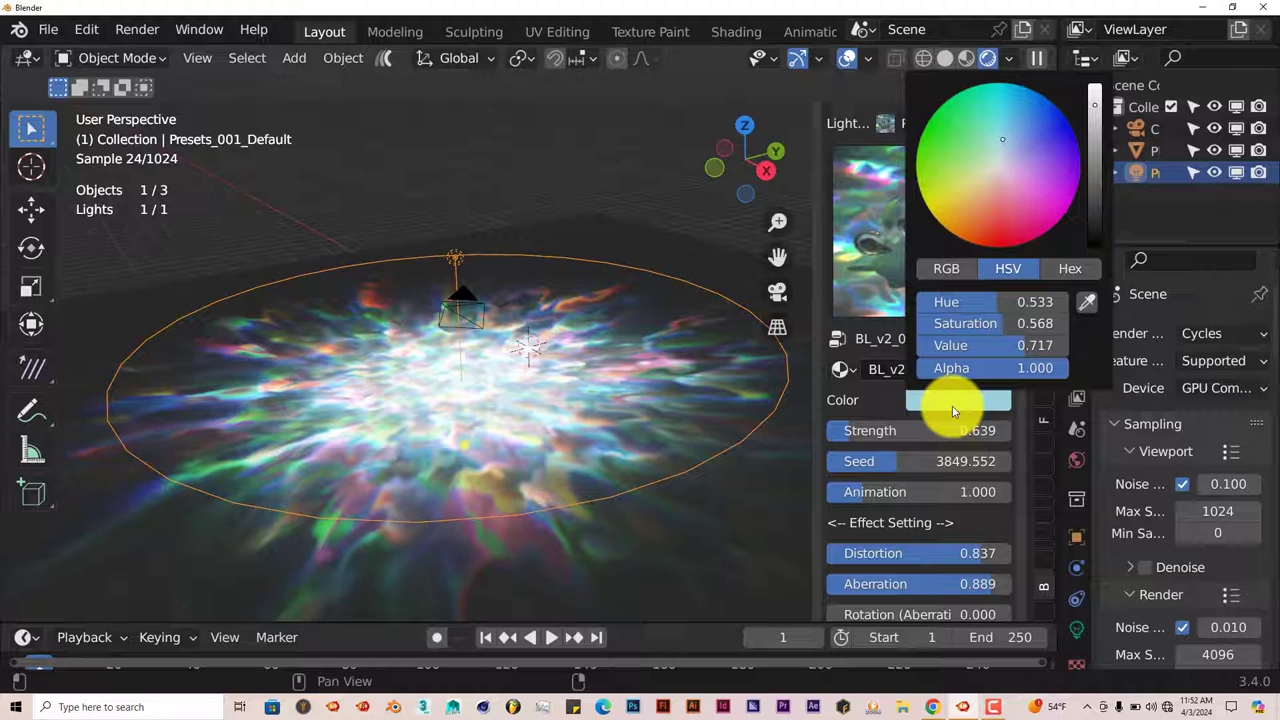
left_click(986, 212)
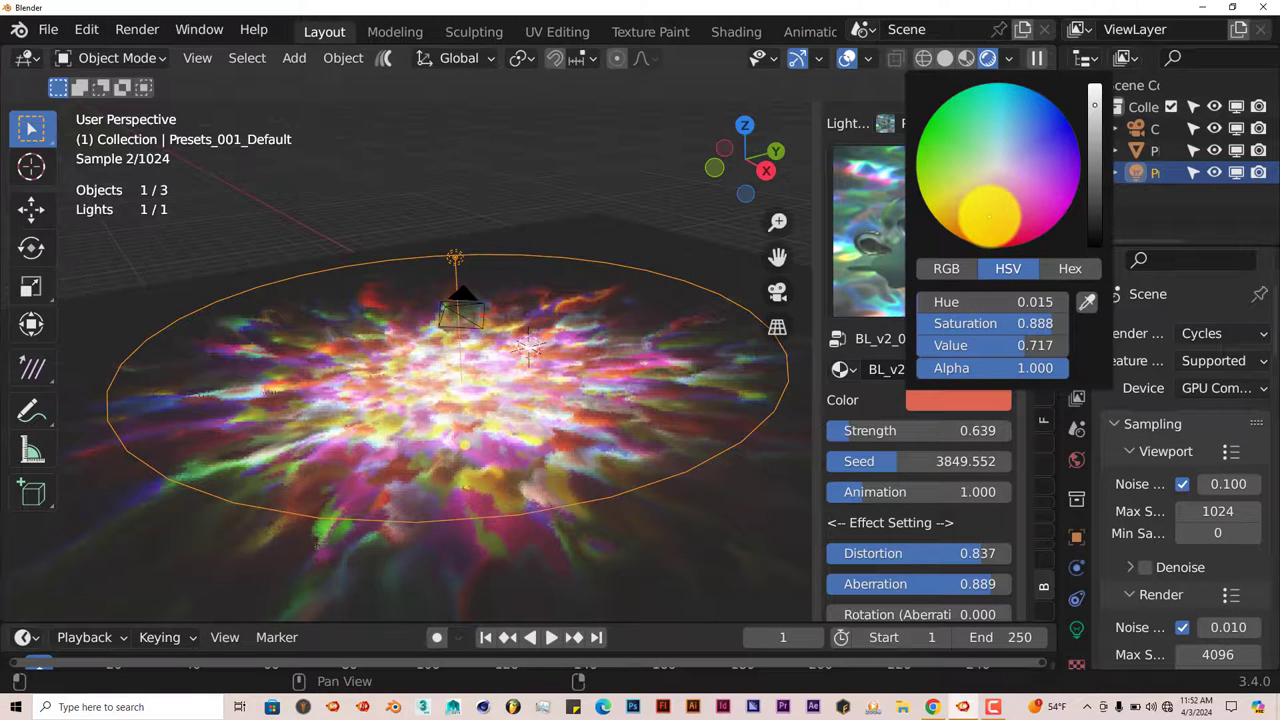
left_click(960, 130)
left_click(1043, 129)
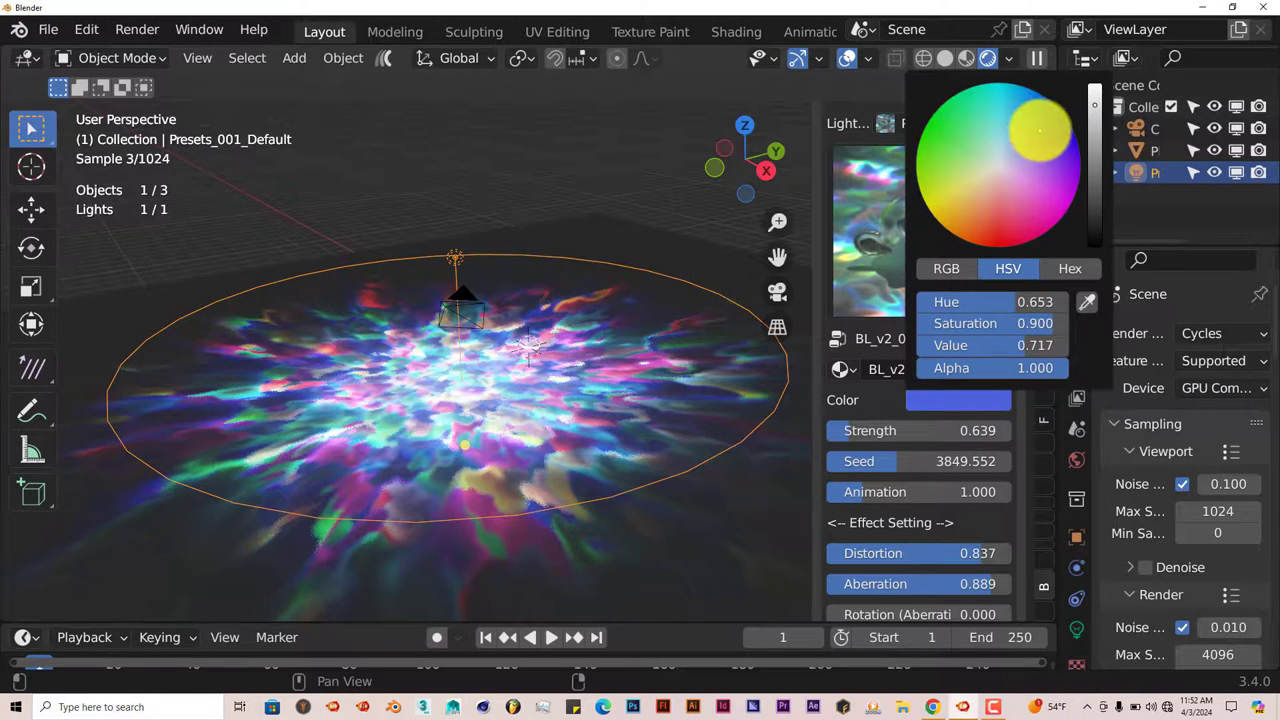
Lower the caustic Distortion to 0.349 and enlarge the timeline area
scroll(868, 510, "down", 5)
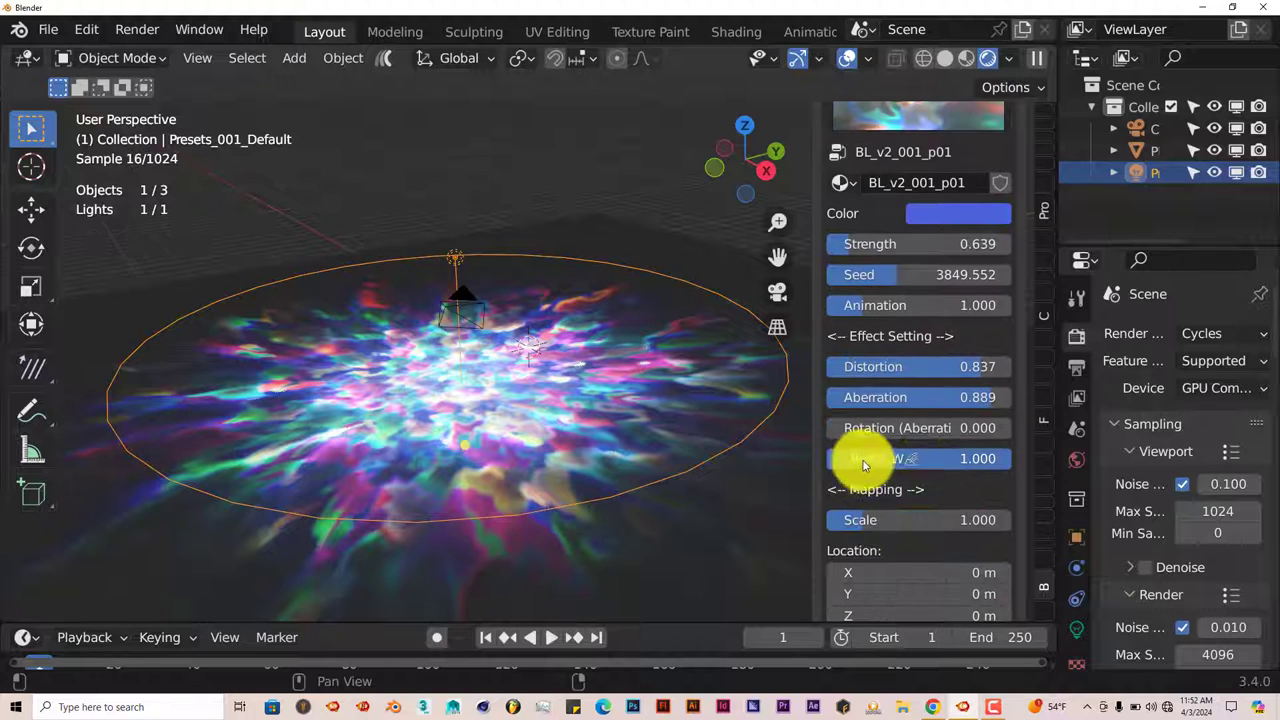
left_click_drag(866, 374, 545, 366)
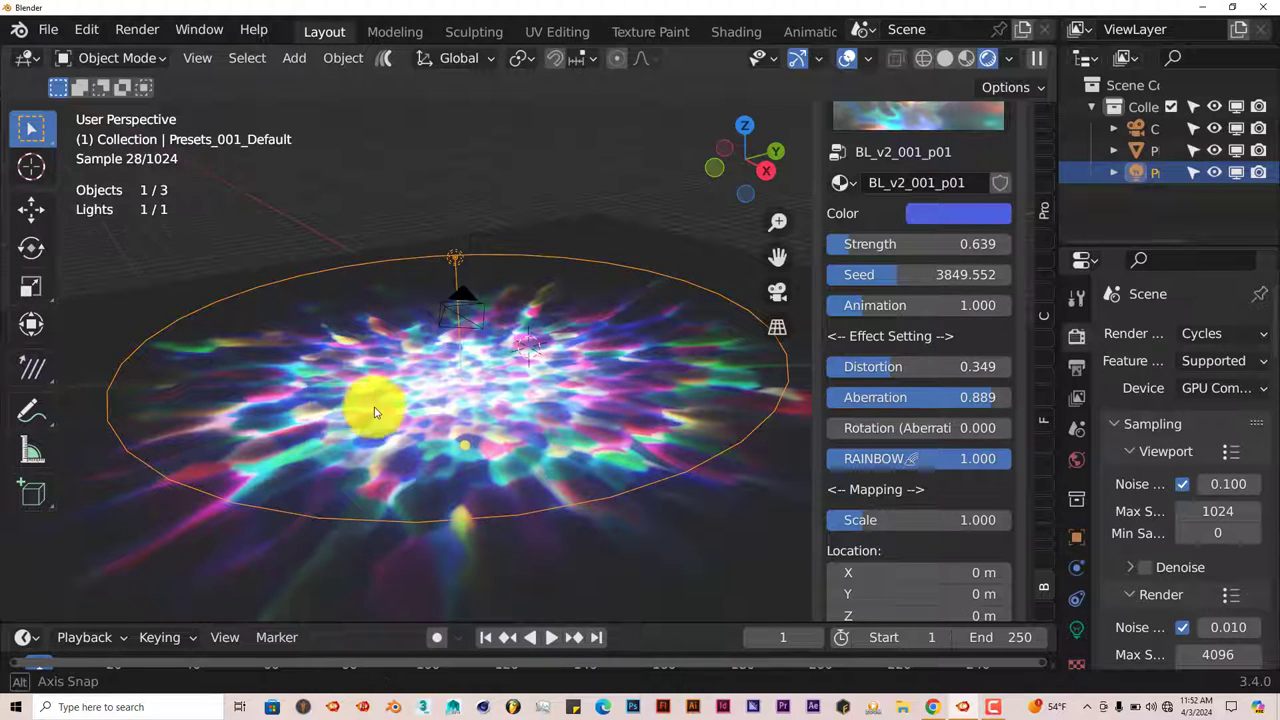
middle_click_drag(371, 406, 380, 423)
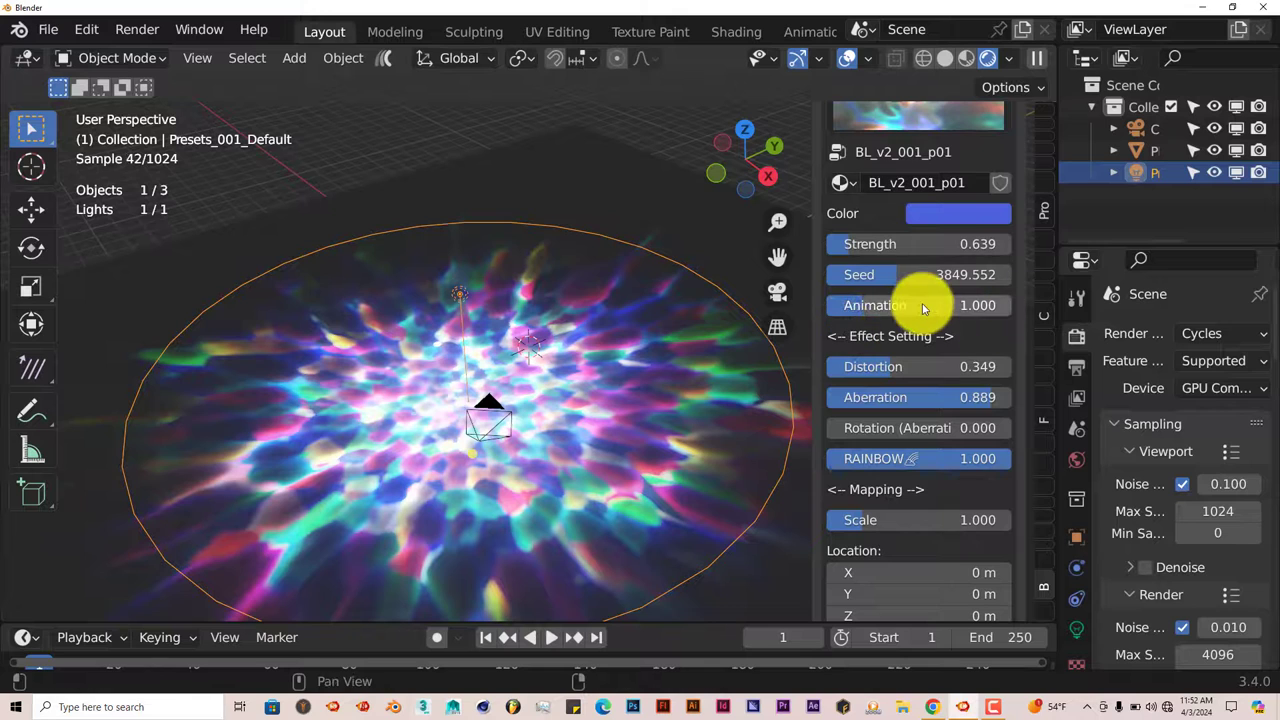
left_click_drag(674, 620, 671, 566)
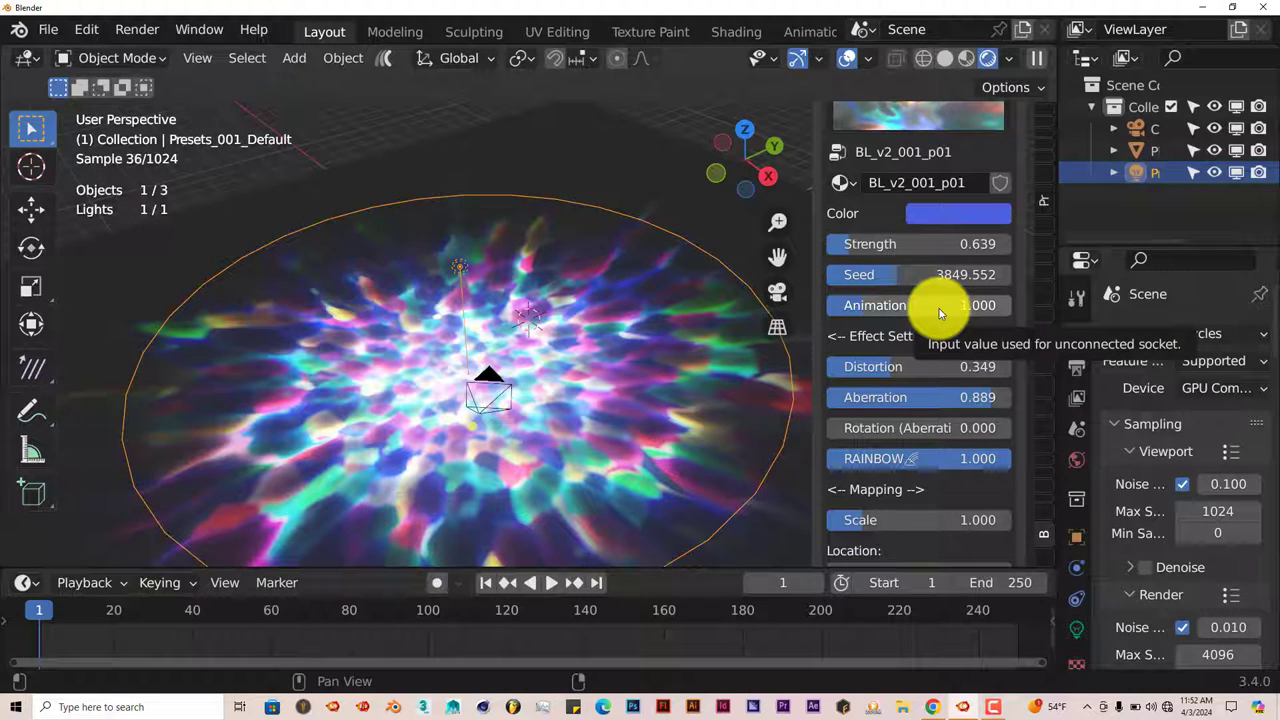
Keyframe the caustic Animation value: 1.000 at frame 1 and 2.290 at frame 60
key("i")
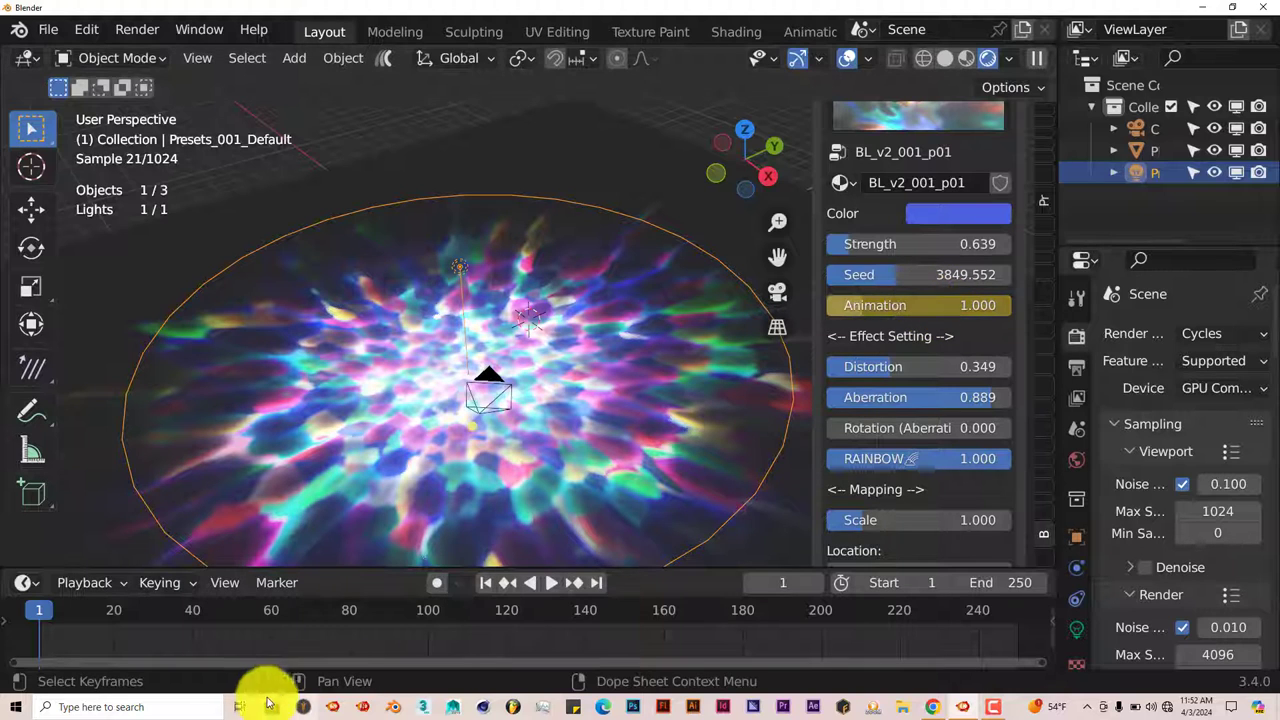
middle_click_drag(228, 596, 265, 651)
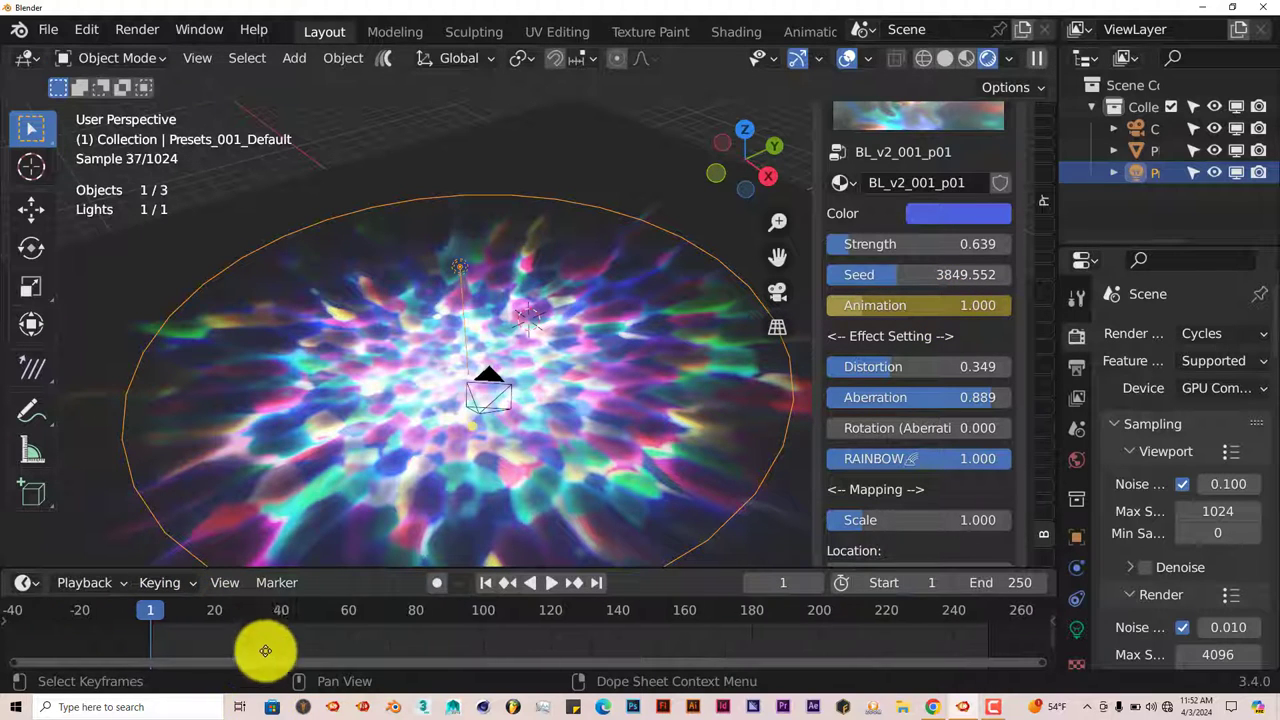
left_click(349, 610)
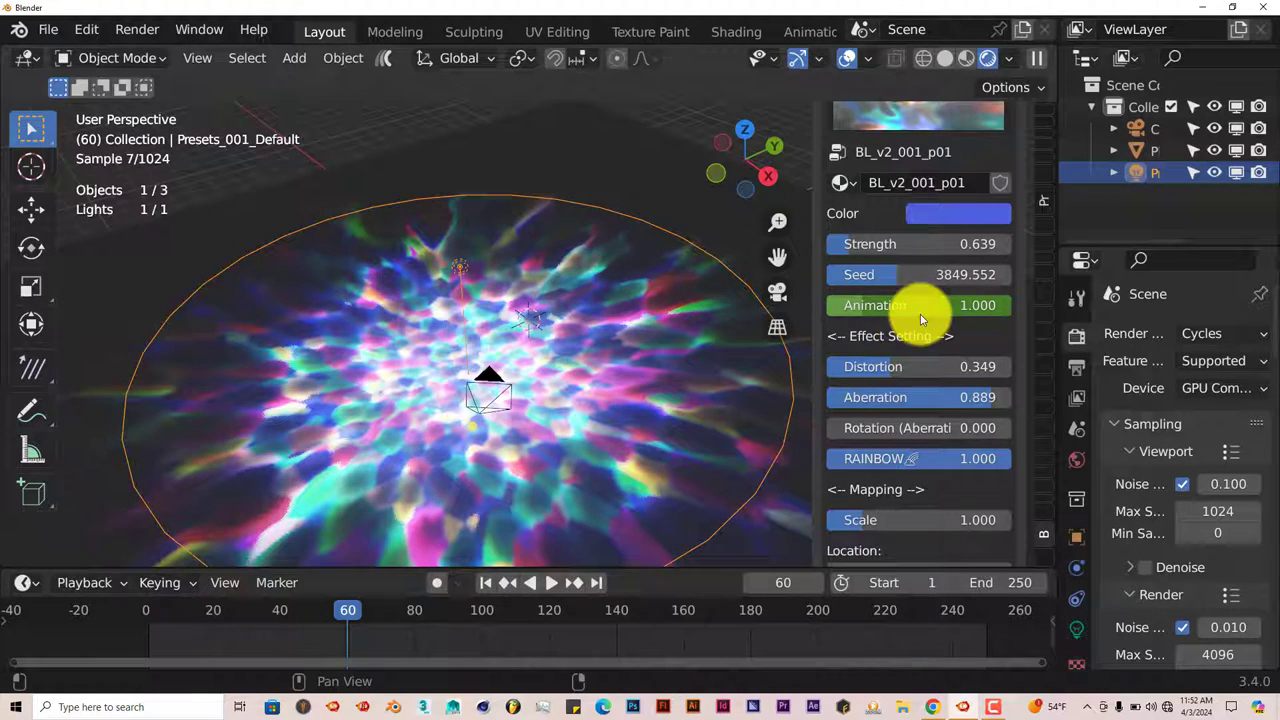
left_click_drag(871, 306, 905, 306)
left_click_drag(590, 310, 909, 309)
key("i")
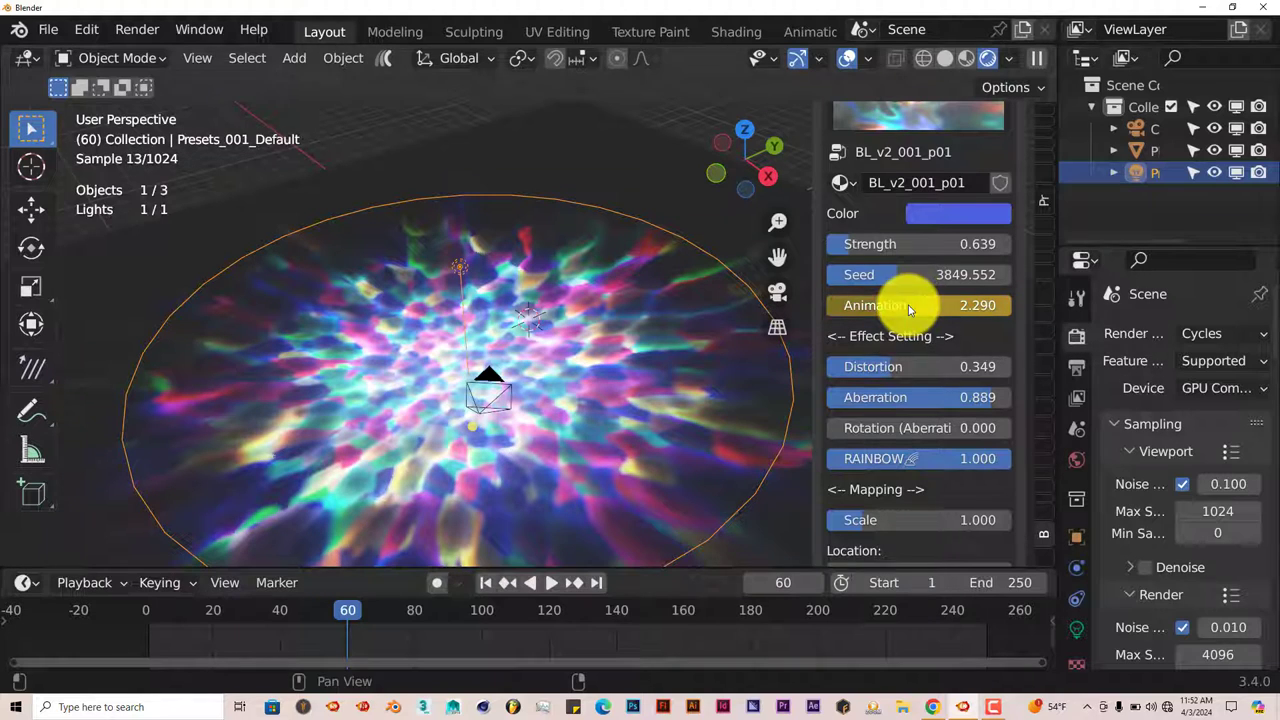
Play back the moving caustic ripples, then rewind to frame 1
left_click(489, 584)
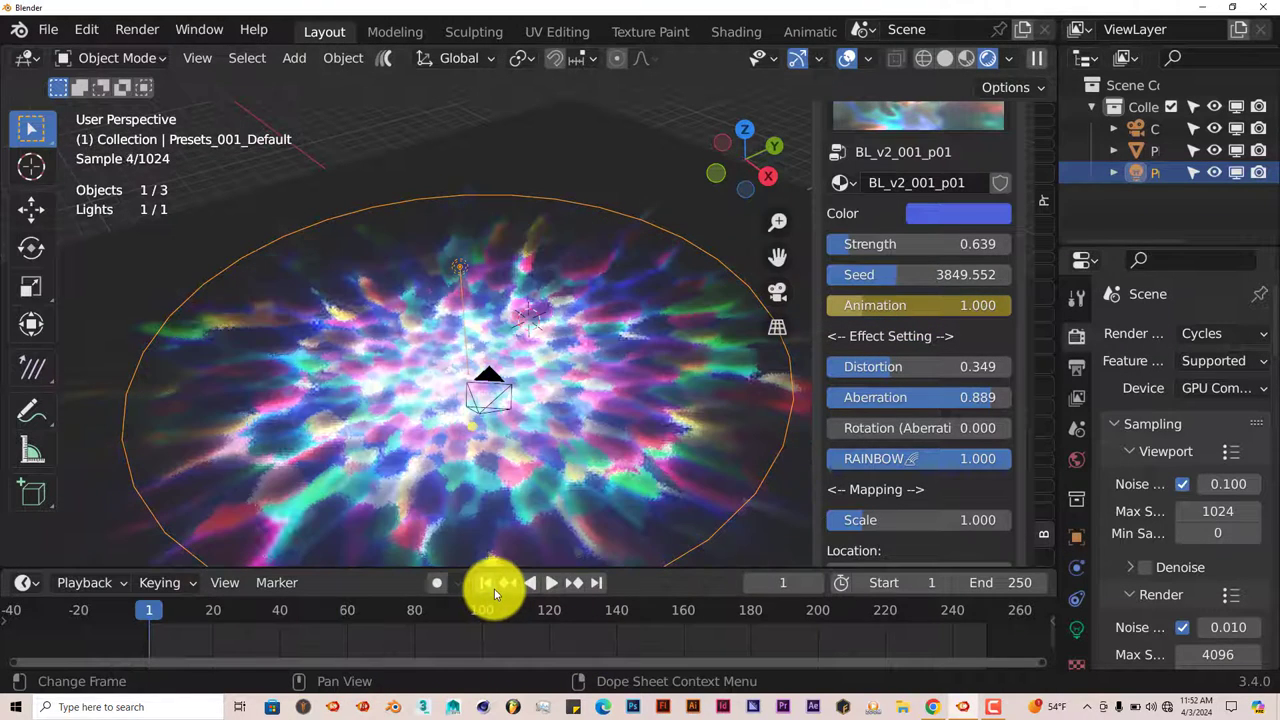
left_click(553, 584)
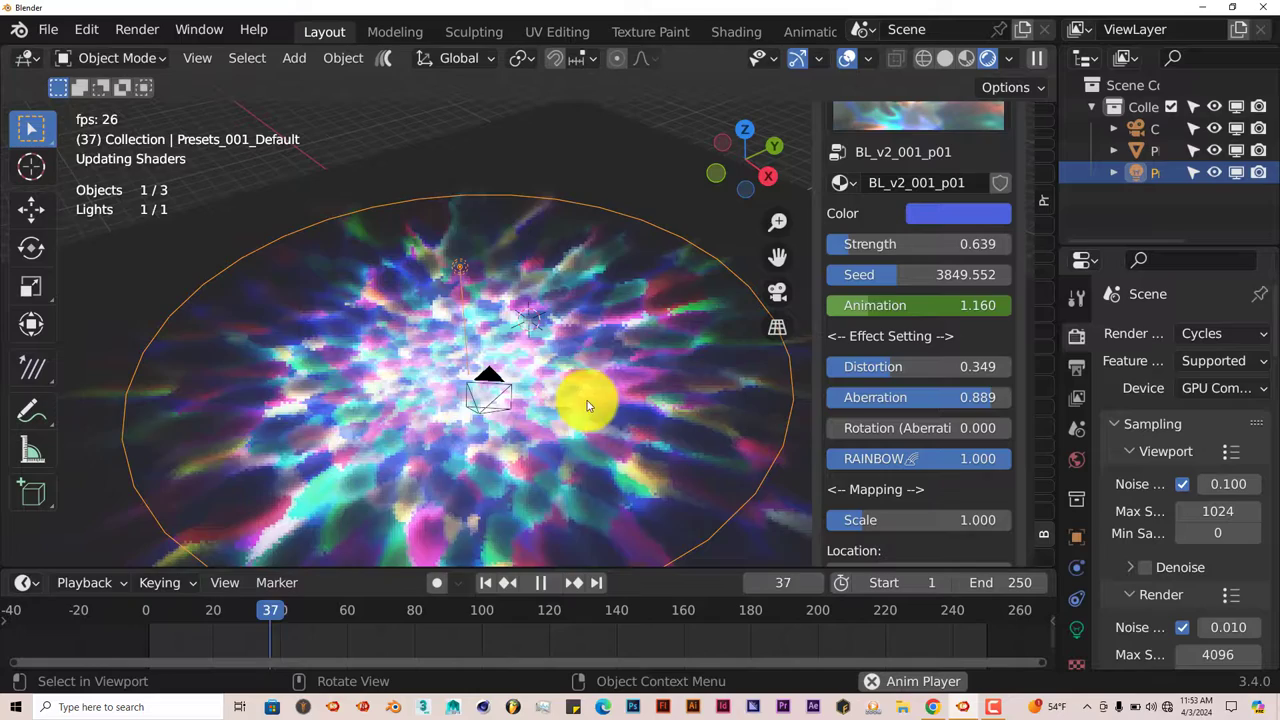
left_click(540, 583)
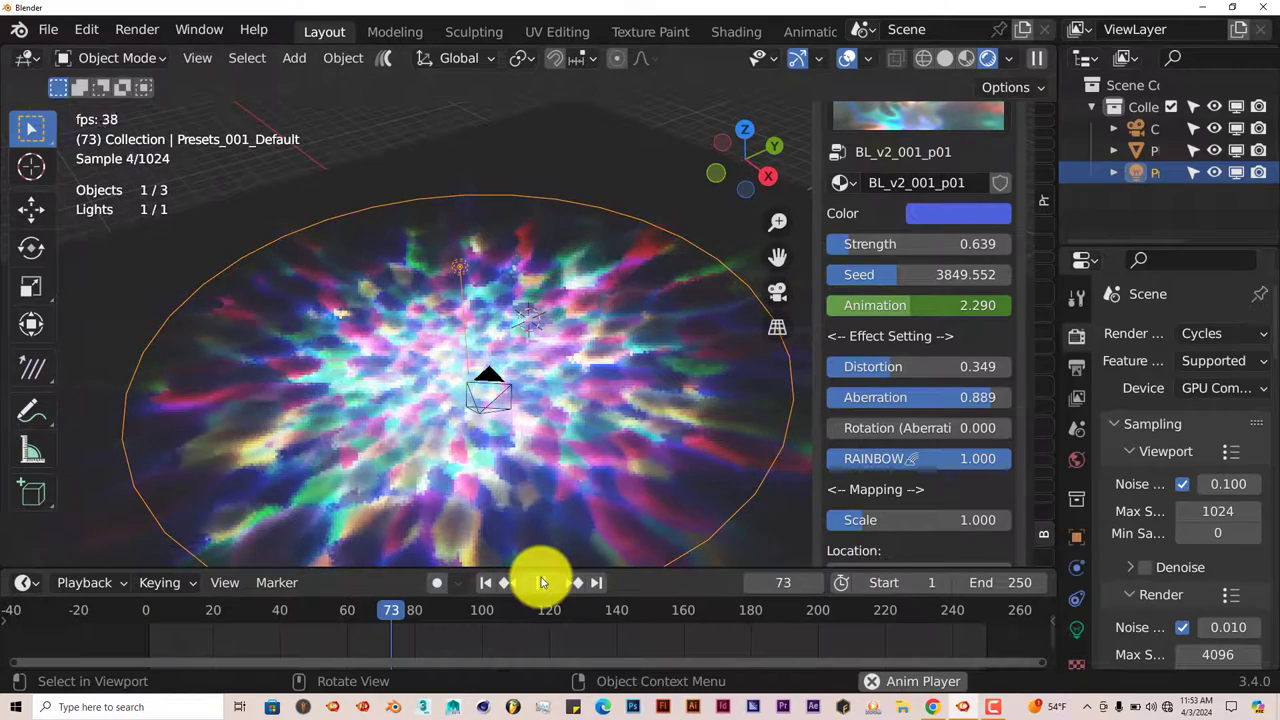
left_click(487, 583)
scroll(894, 446, "down", 4)
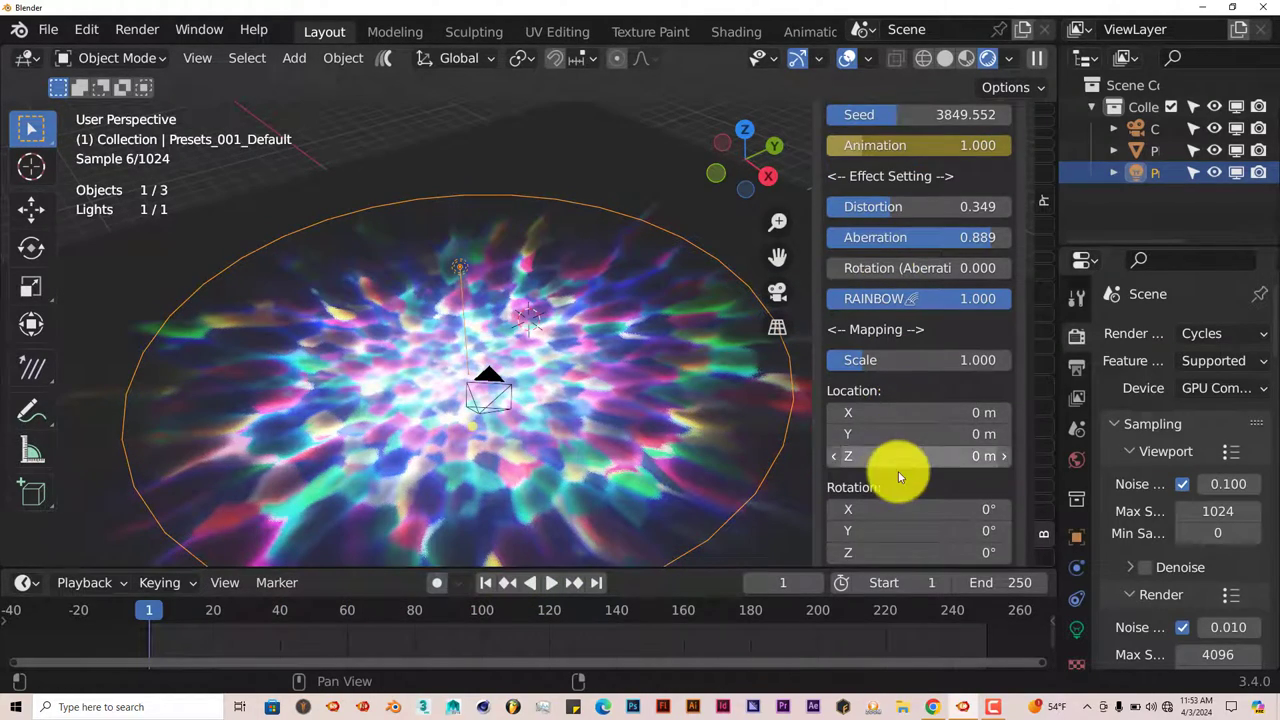
scroll(896, 474, "down", 1)
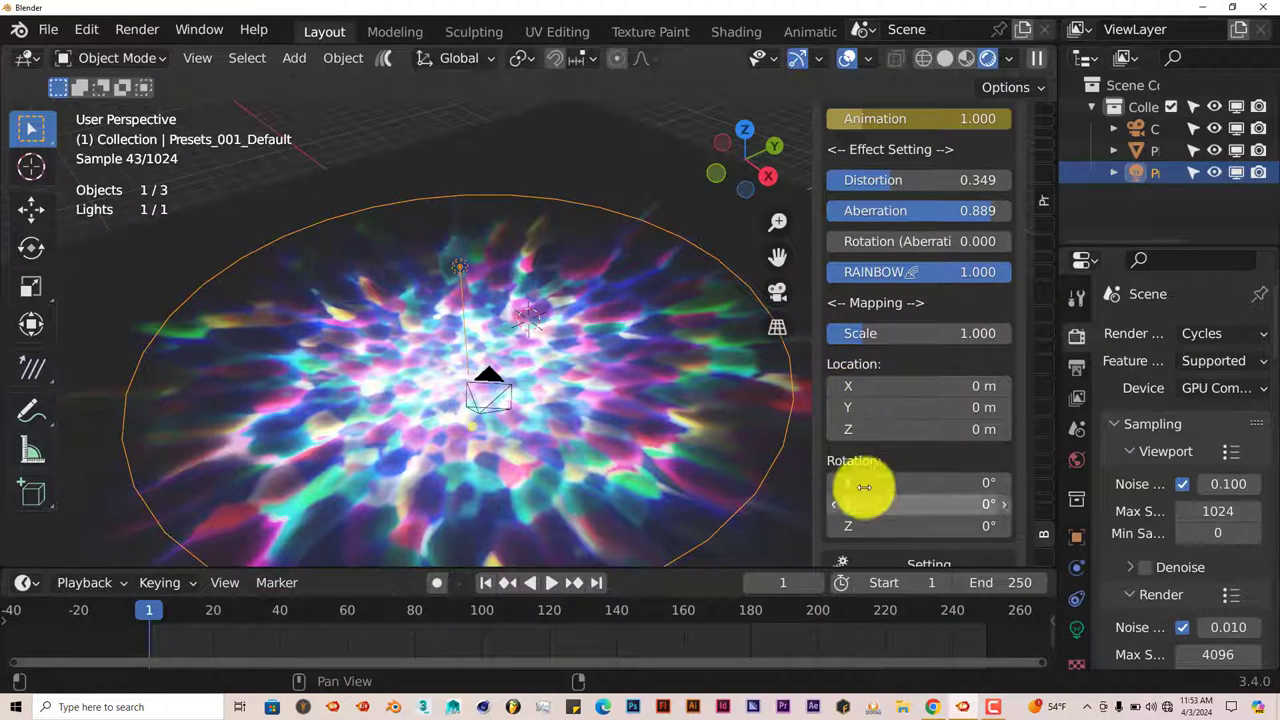
scroll(864, 487, "down", 5)
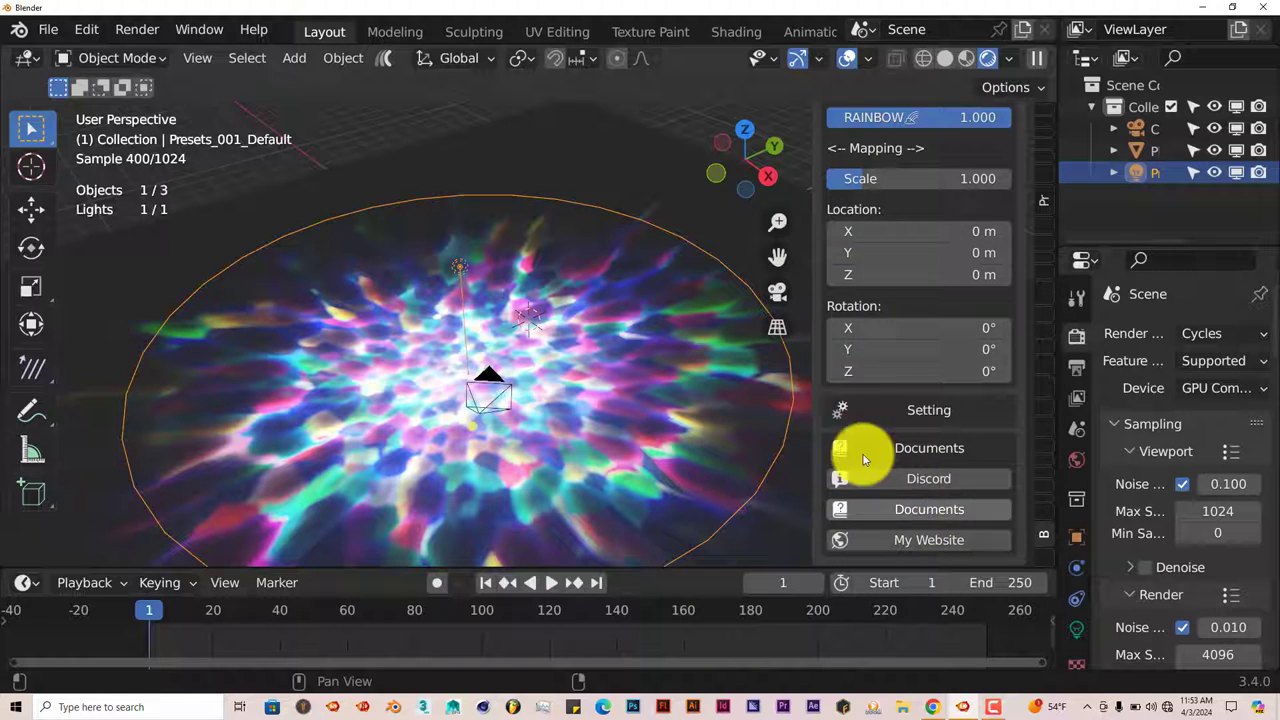
scroll(886, 414, "up", 12)
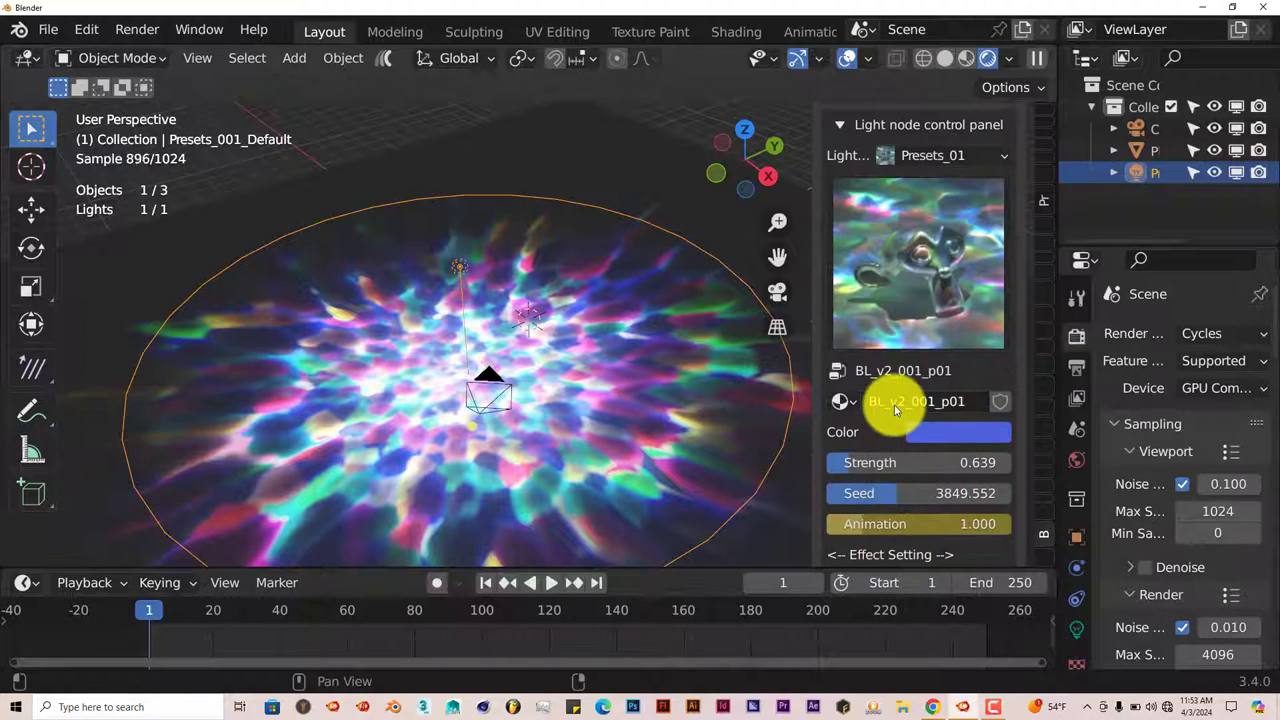
scroll(896, 410, "up", 4)
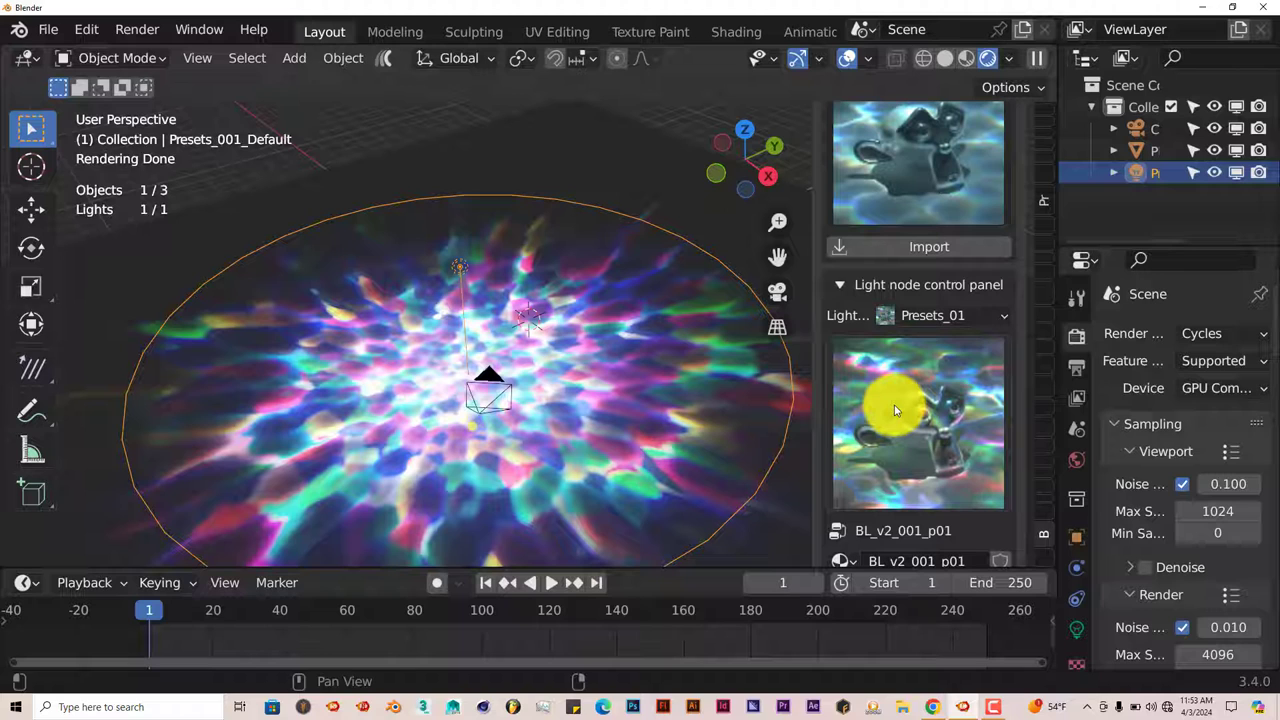